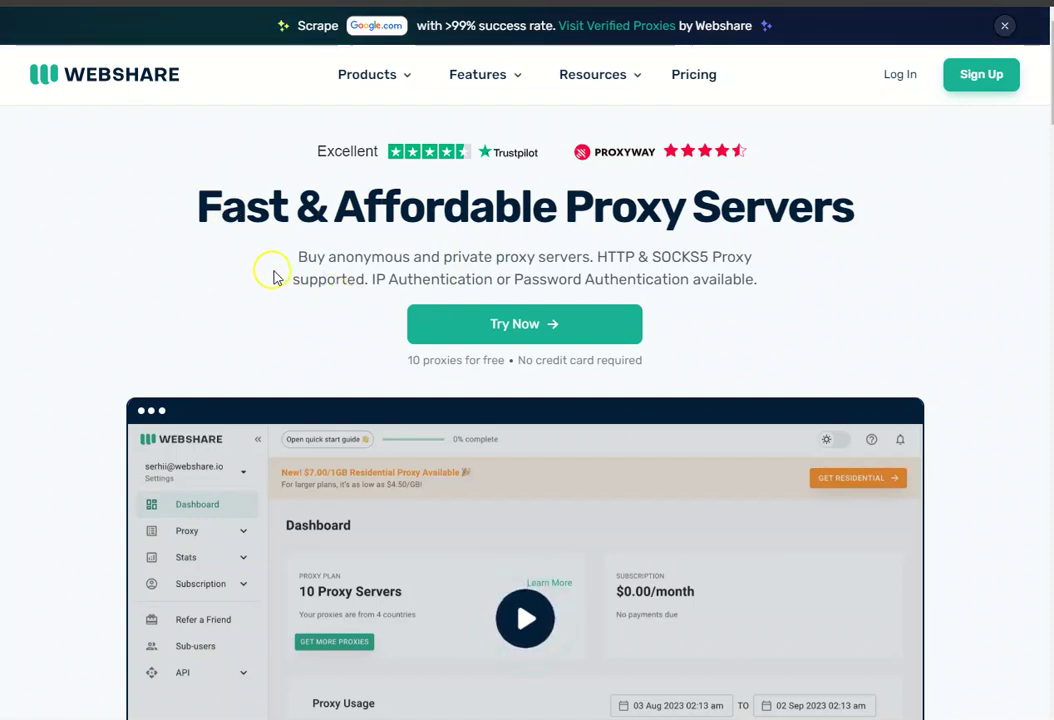
Examine the free proxy offer and credit card terms on the Webshare home page
drag(421, 363, 529, 376)
click(580, 380)
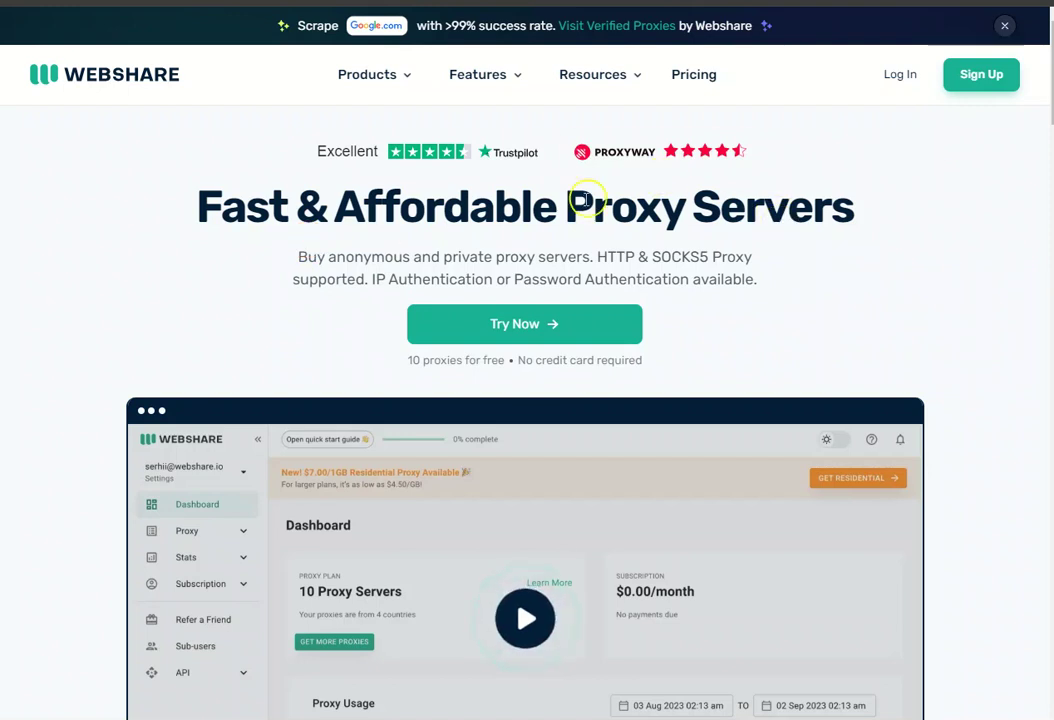
drag(400, 366, 489, 365)
double_click(495, 368)
click(358, 362)
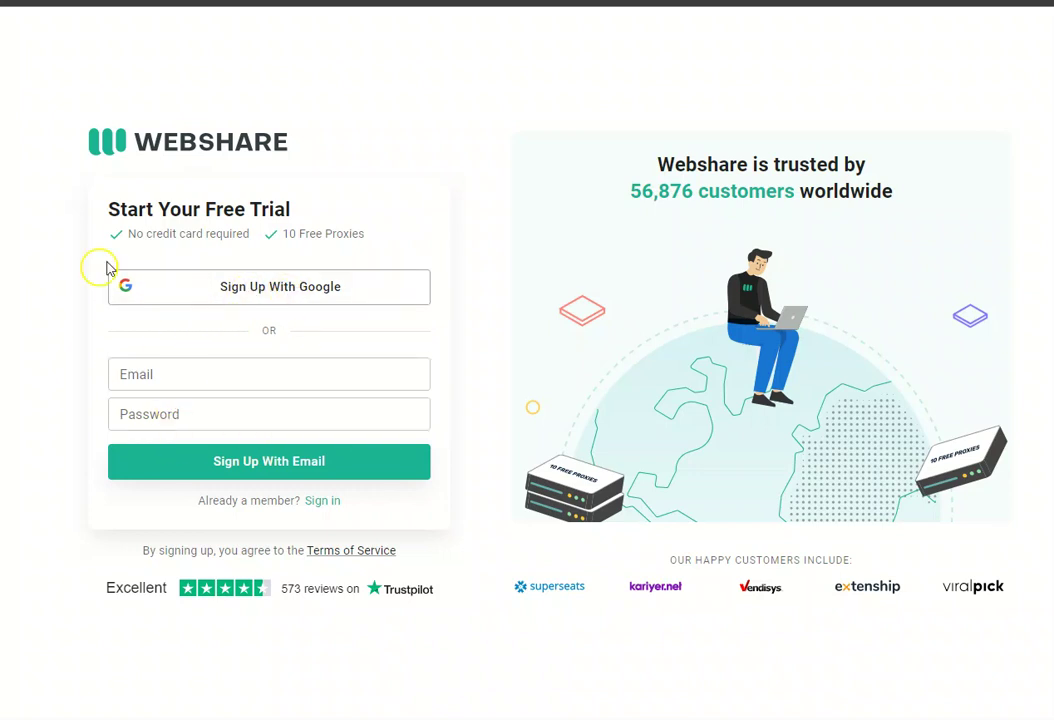
Examine the free trial terms on the sign-up page, covering the card requirement and the free proxies
drag(128, 232, 235, 229)
click(376, 238)
drag(365, 236, 285, 236)
click(290, 236)
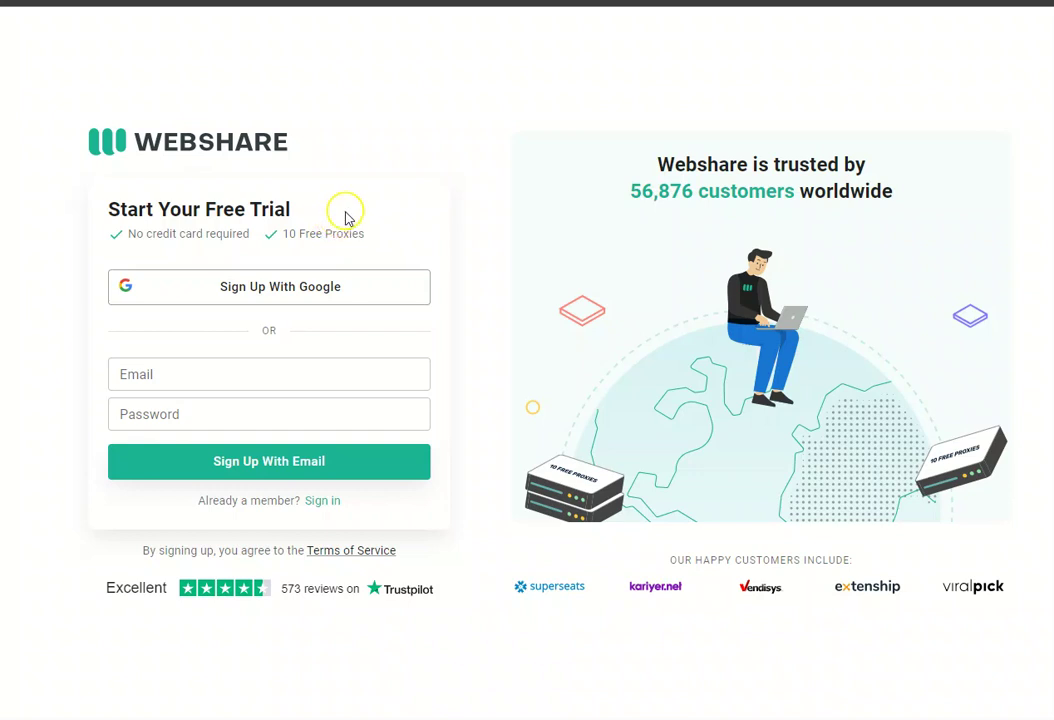
drag(392, 236, 276, 240)
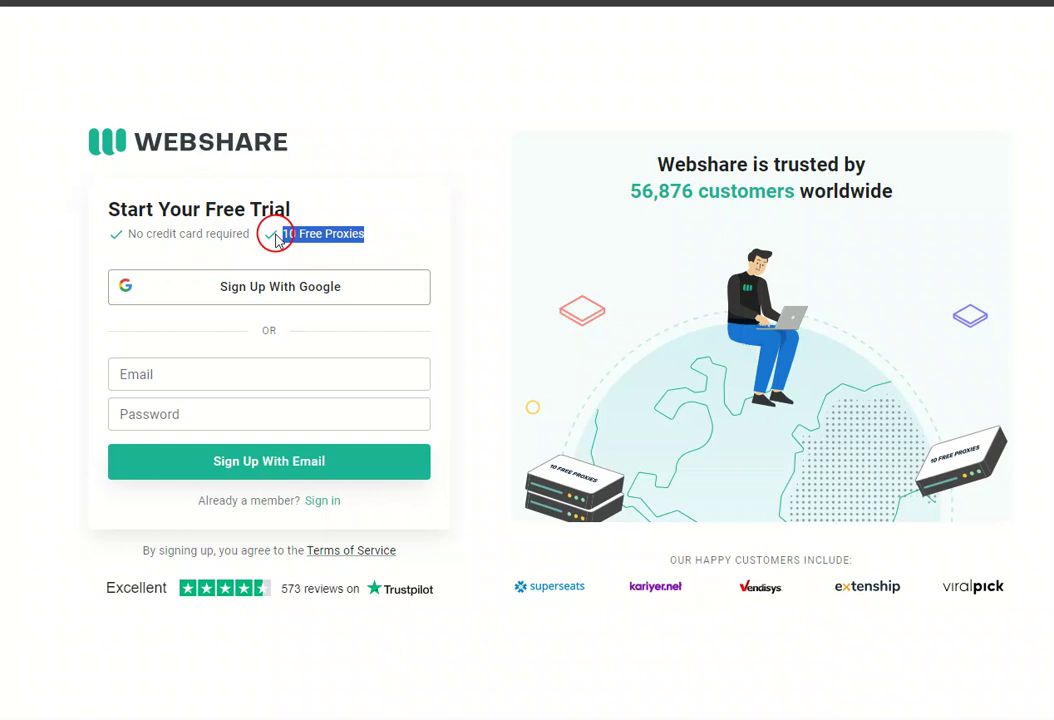
click(383, 242)
drag(383, 242, 276, 241)
click(384, 235)
drag(384, 235, 280, 241)
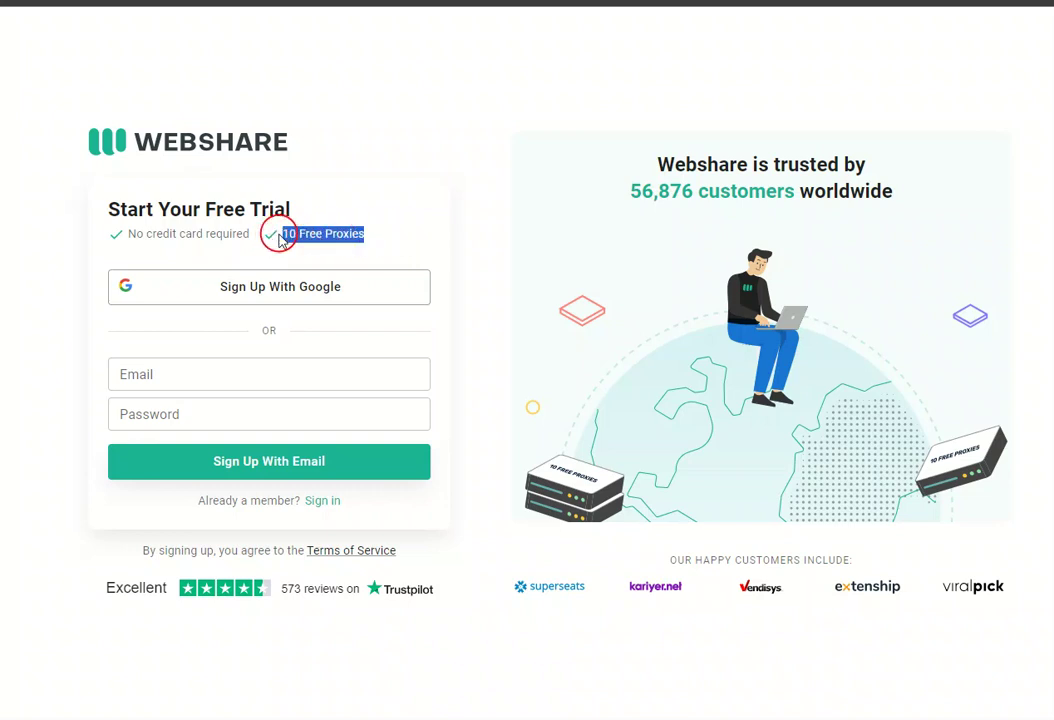
drag(386, 222, 301, 229)
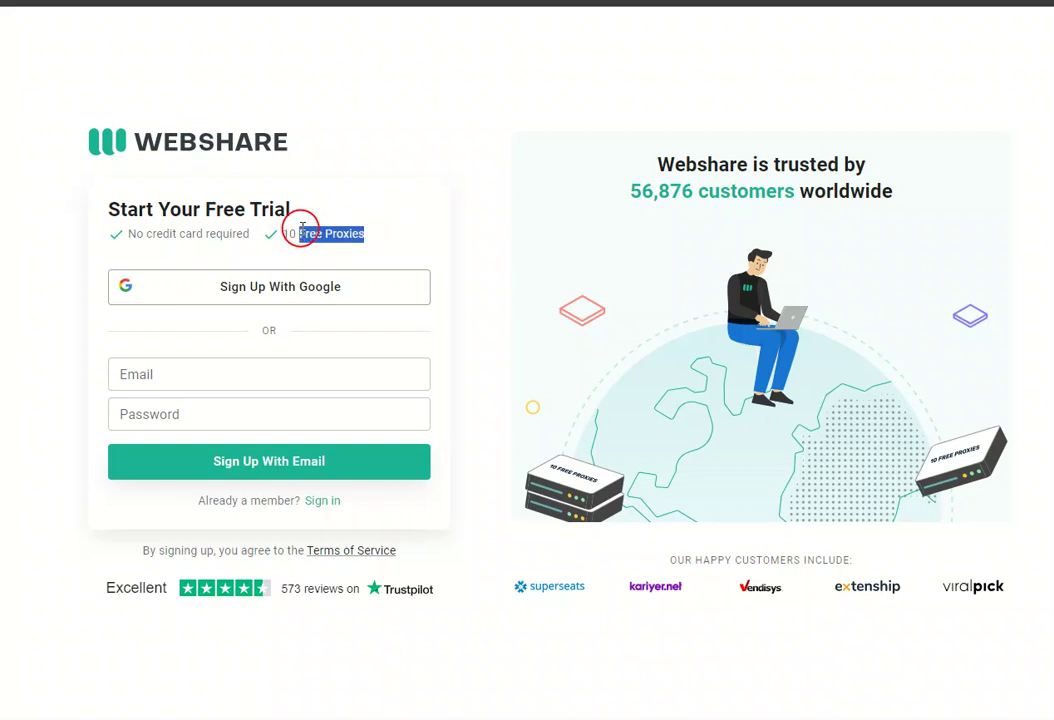
click(284, 173)
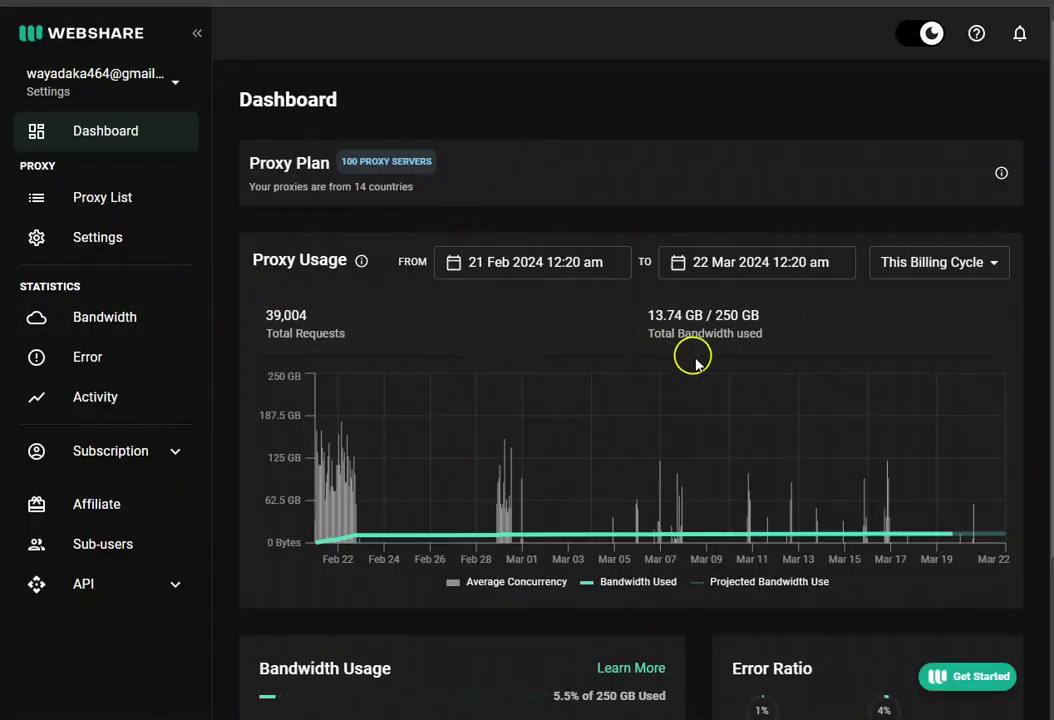
Review the dashboard's proxy usage chart, total bandwidth, bandwidth usage and error ratio
click(765, 325)
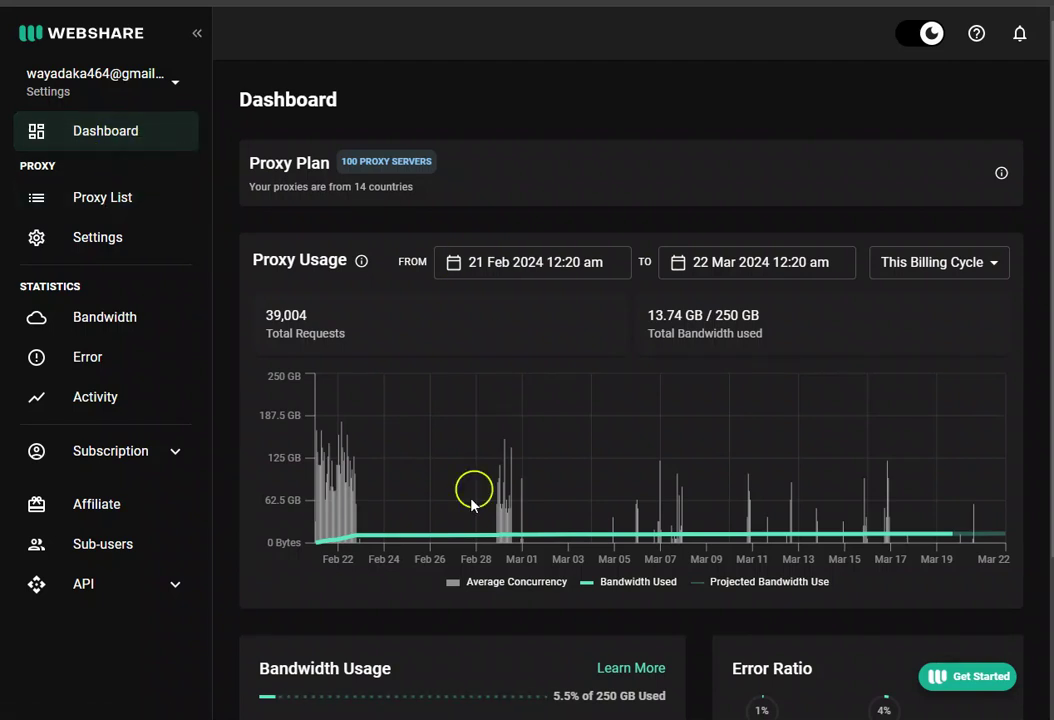
mouse_move(355, 494)
scroll(355, 494, down, 3)
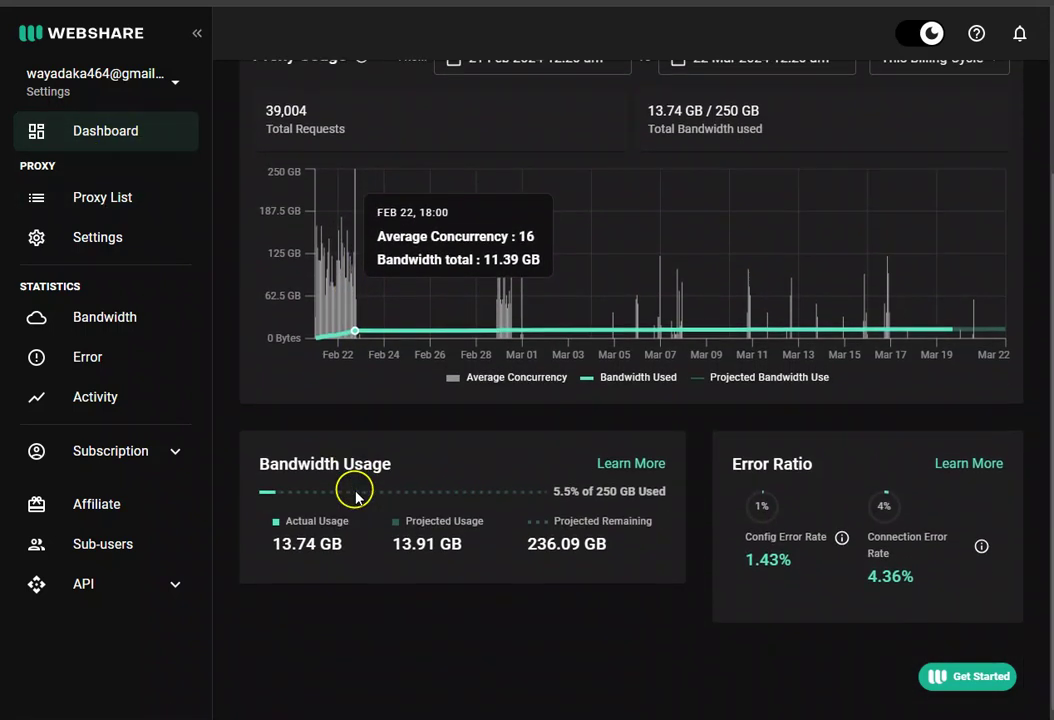
scroll(355, 494, up, 3)
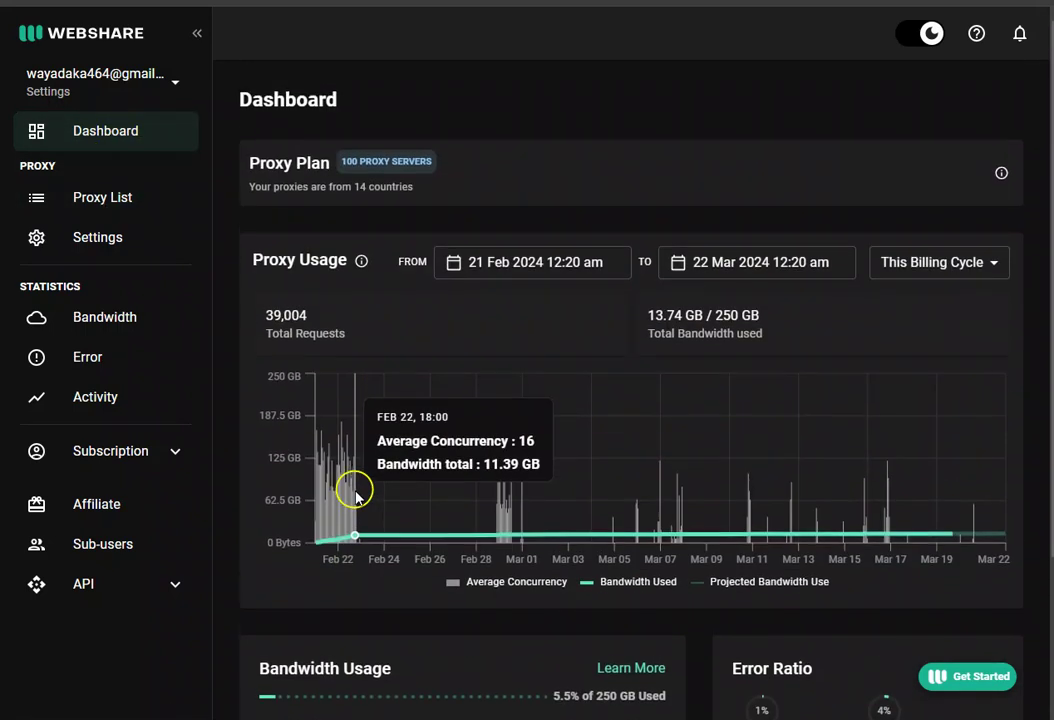
Open the proxy list and review the available authentication methods and connection methods
click(99, 203)
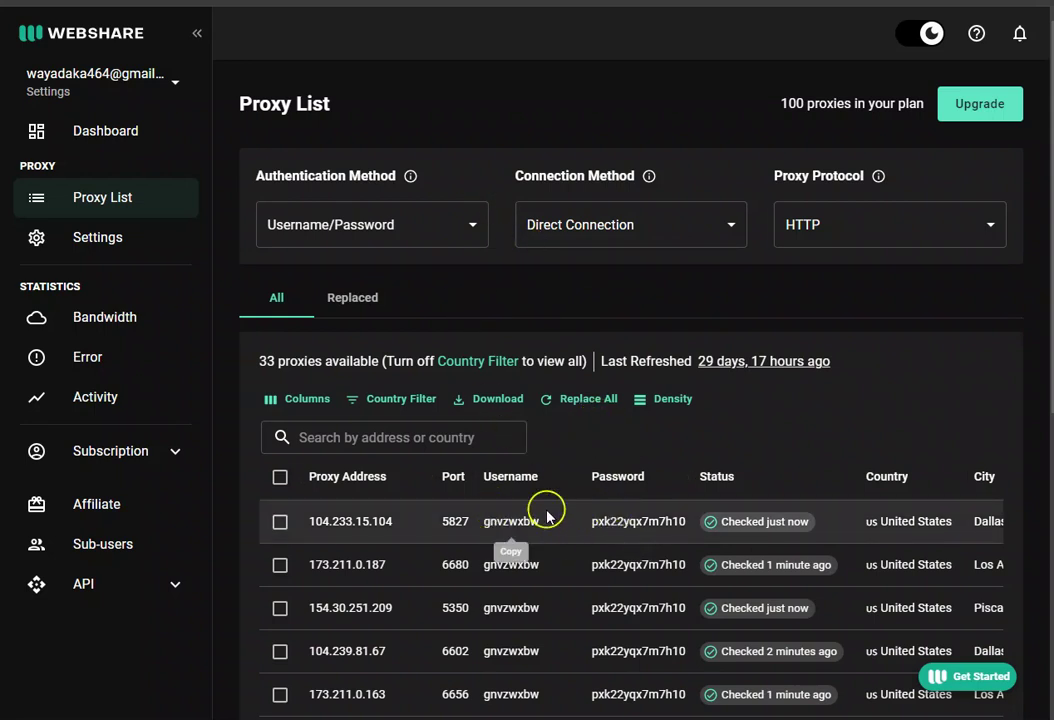
click(406, 240)
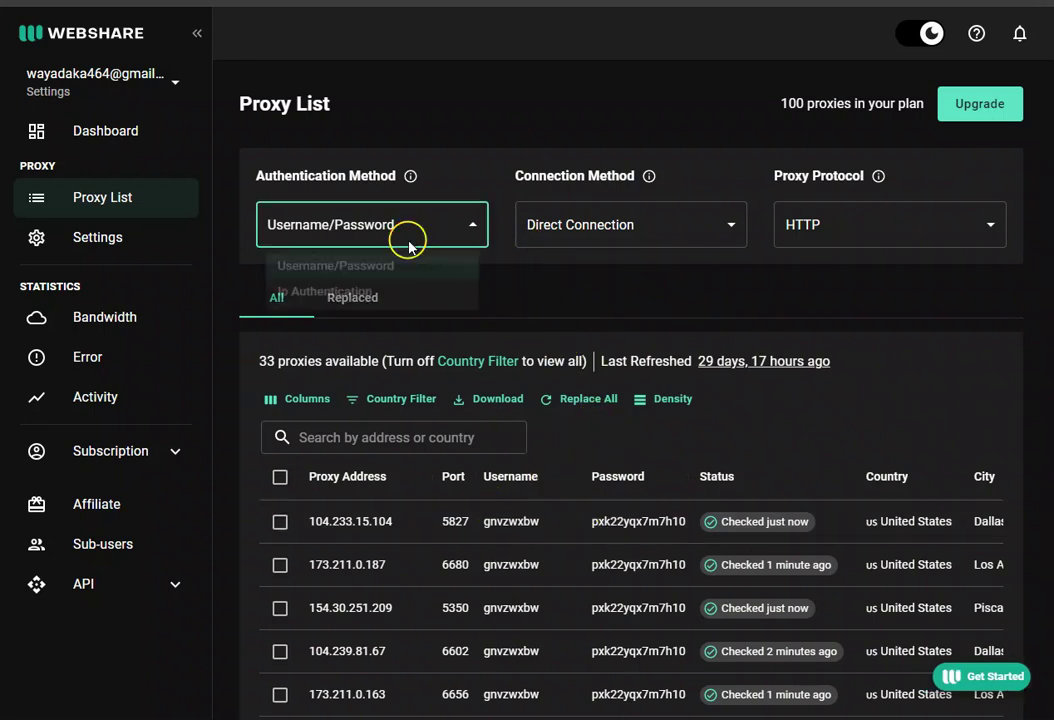
click(407, 242)
click(405, 242)
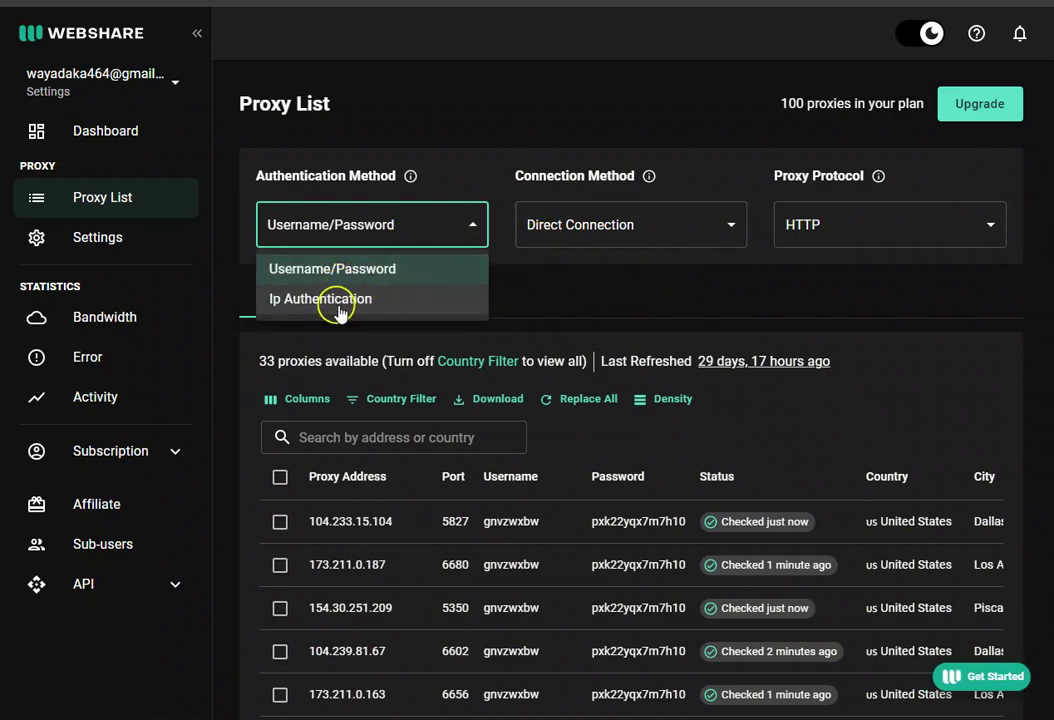
click(616, 251)
click(553, 250)
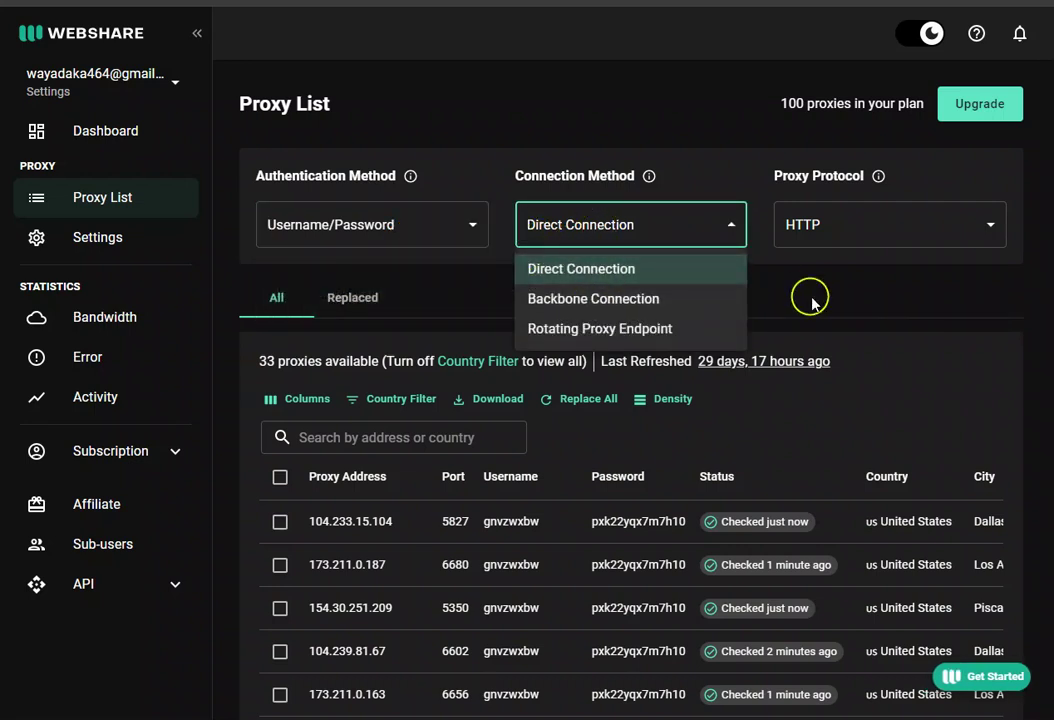
click(787, 224)
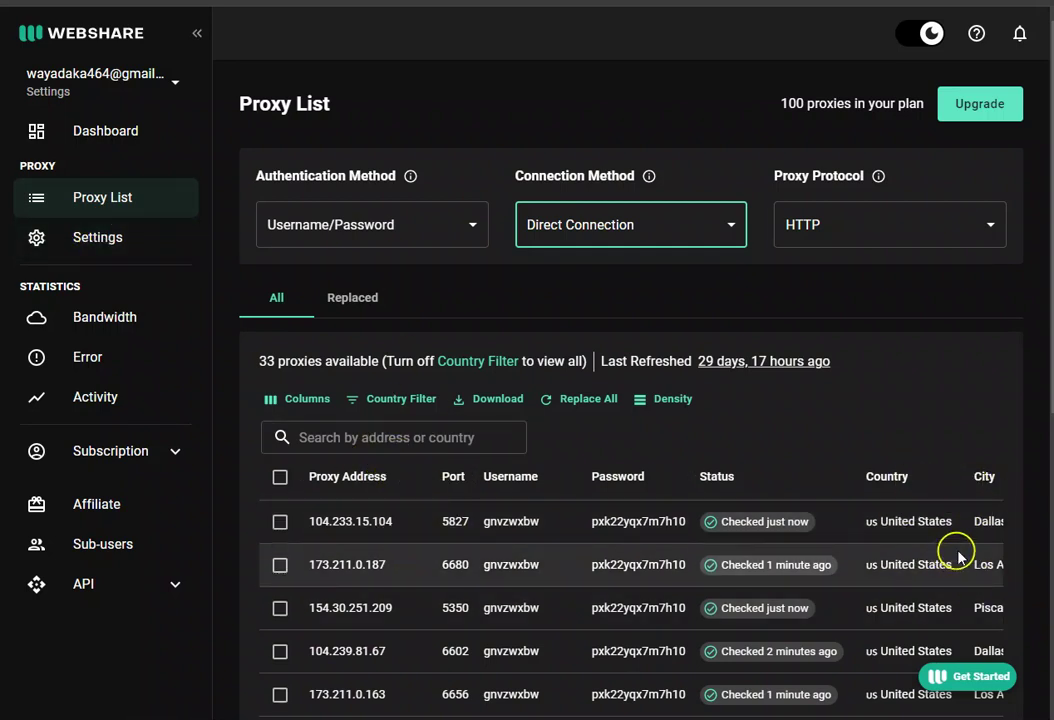
Inspect the proxy table's status, country, city and actions columns and the address or country search
drag(953, 548, 930, 490)
click(689, 536)
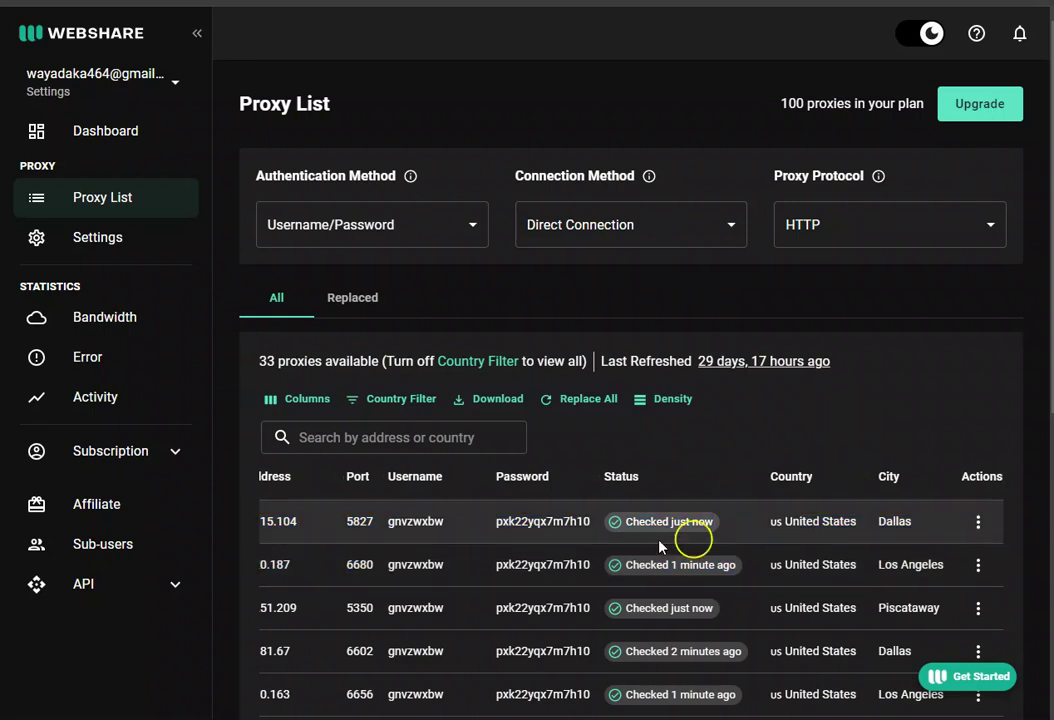
click(340, 437)
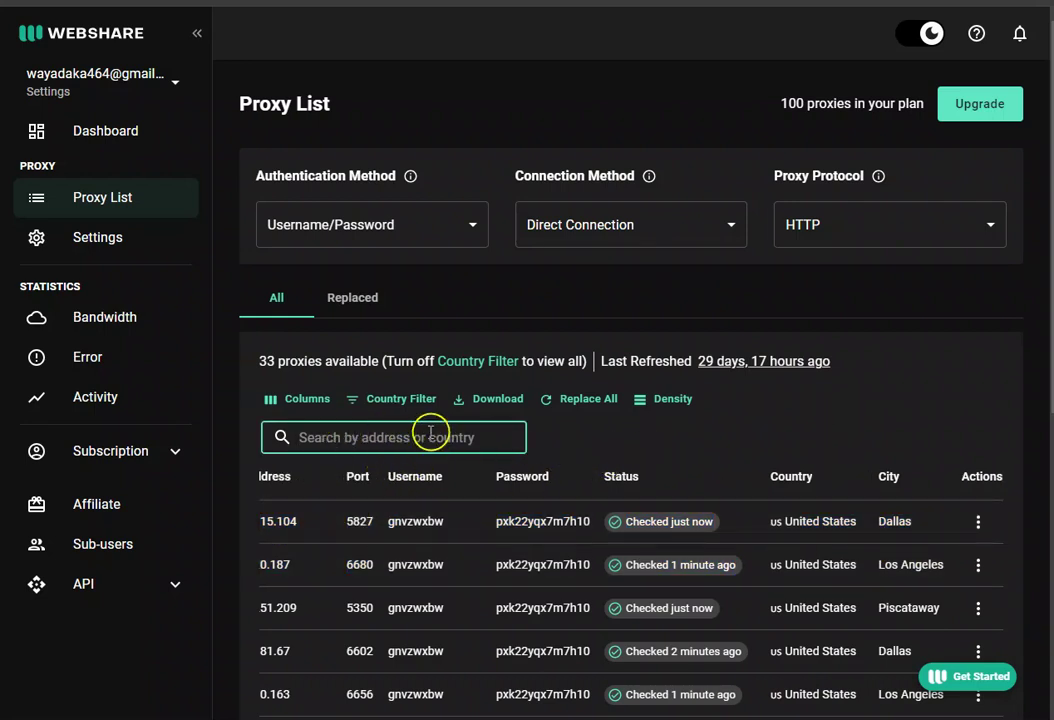
Open the general proxy settings and inspect the proxy username field
click(86, 232)
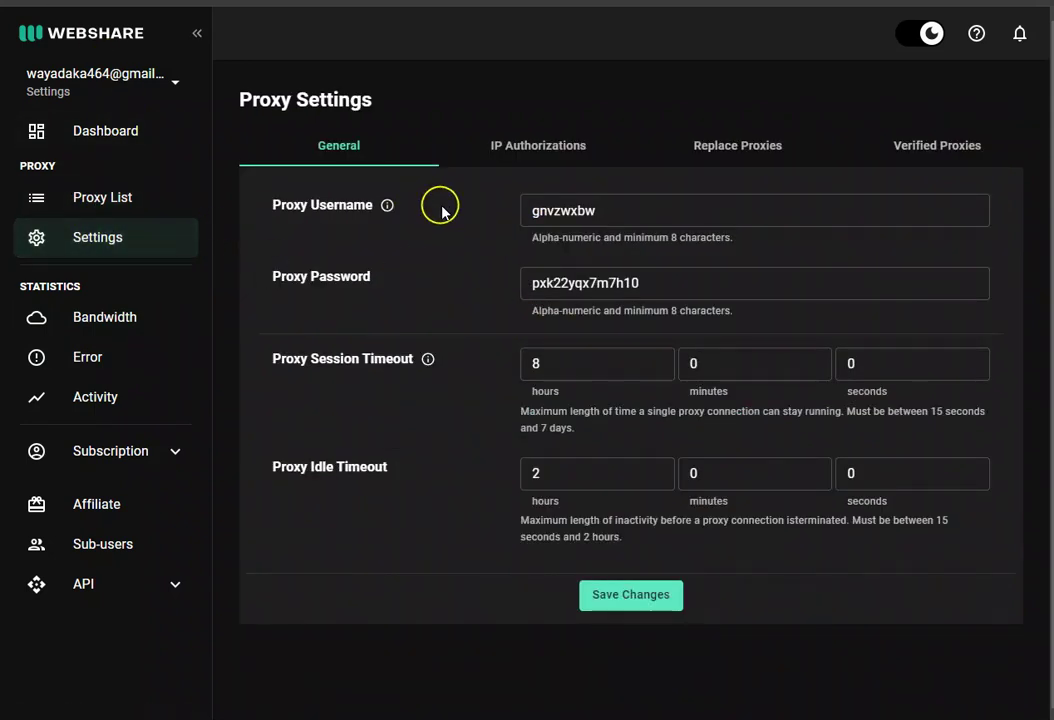
click(589, 206)
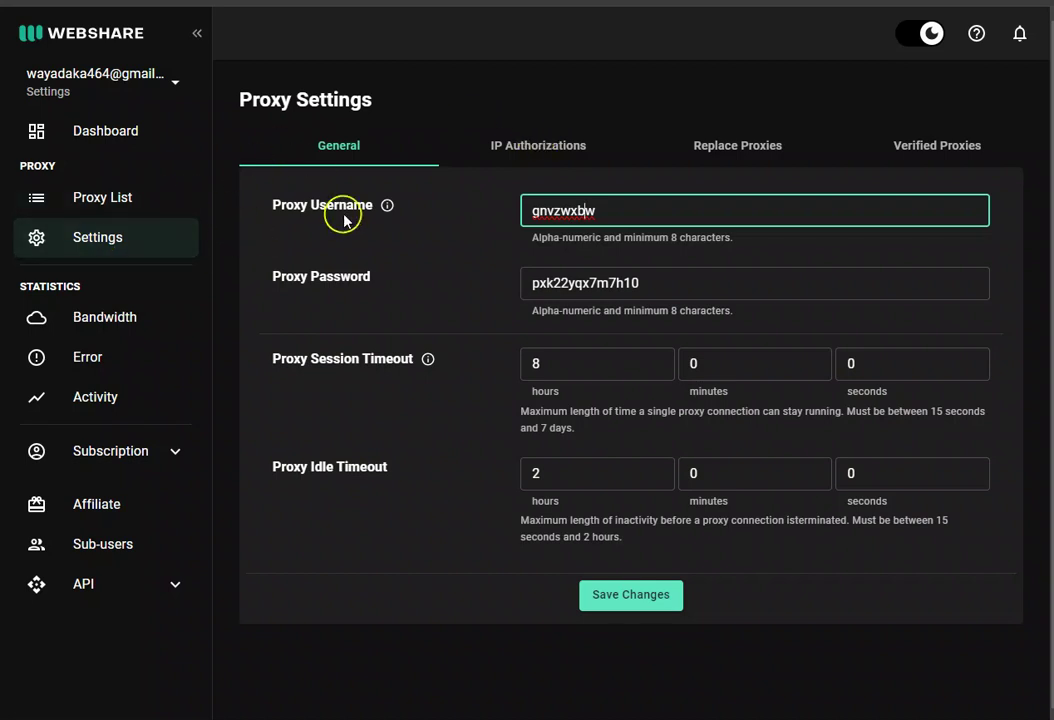
Open the bandwidth statistics and check the actual usage against the plan's allowance
click(113, 320)
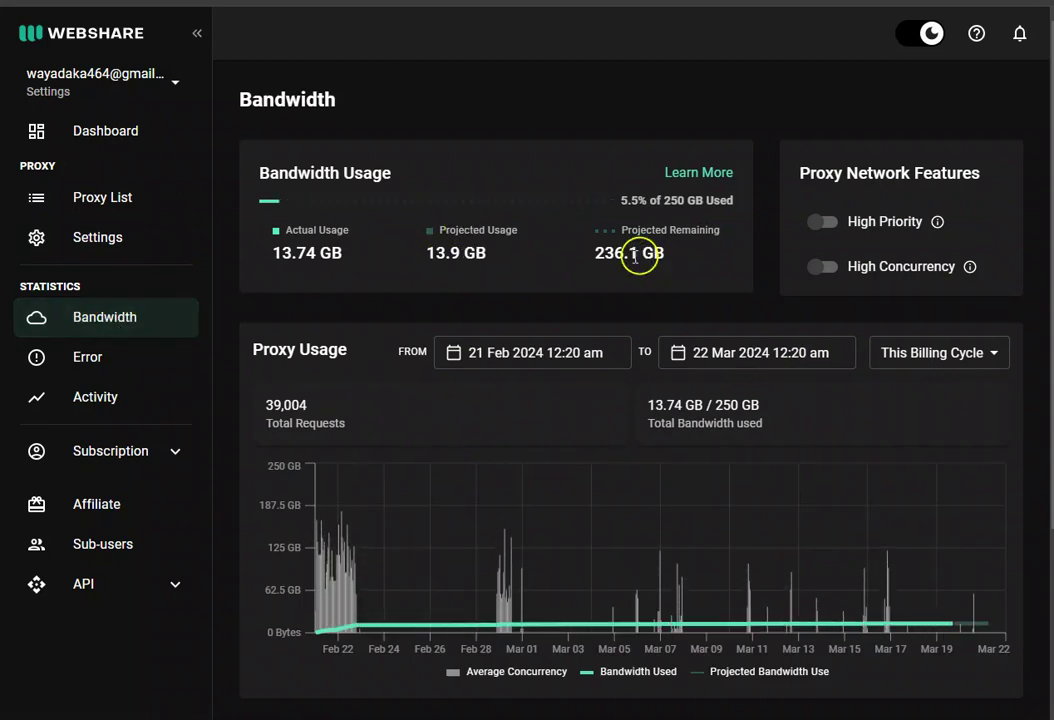
drag(664, 200, 713, 205)
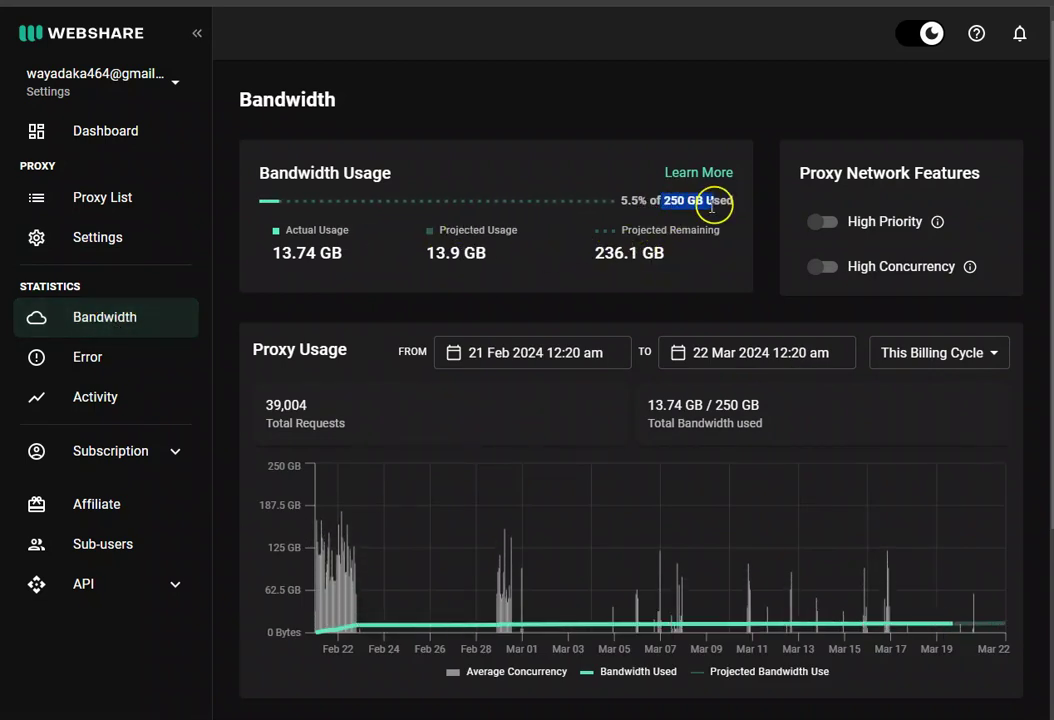
drag(345, 261, 277, 266)
click(364, 285)
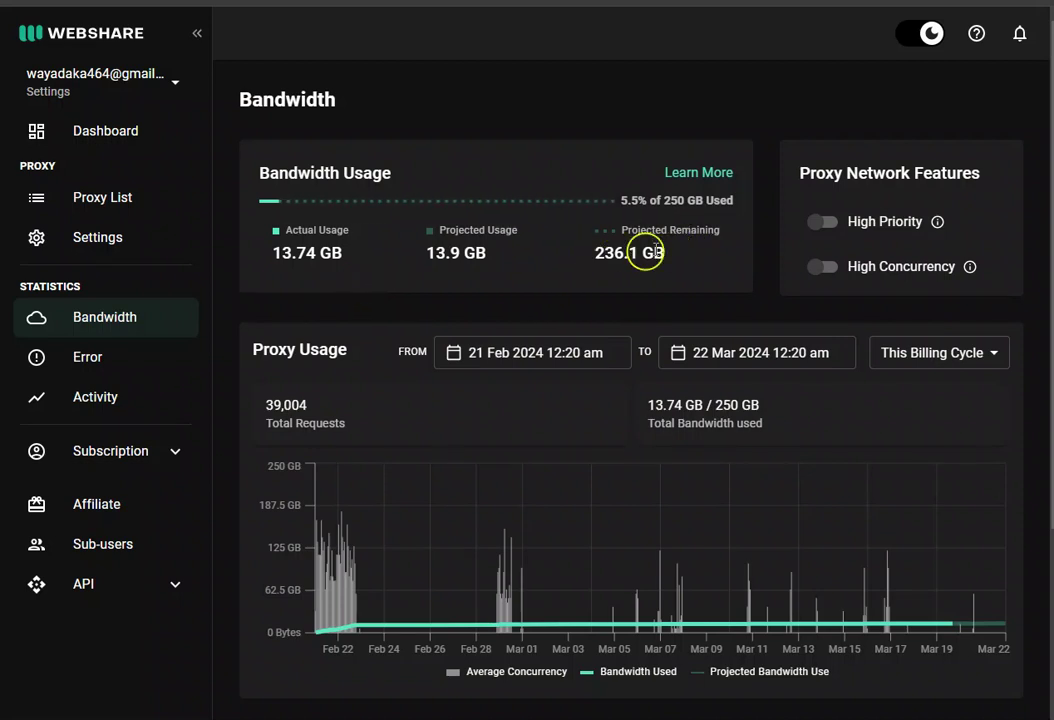
triple_click(690, 198)
click(741, 232)
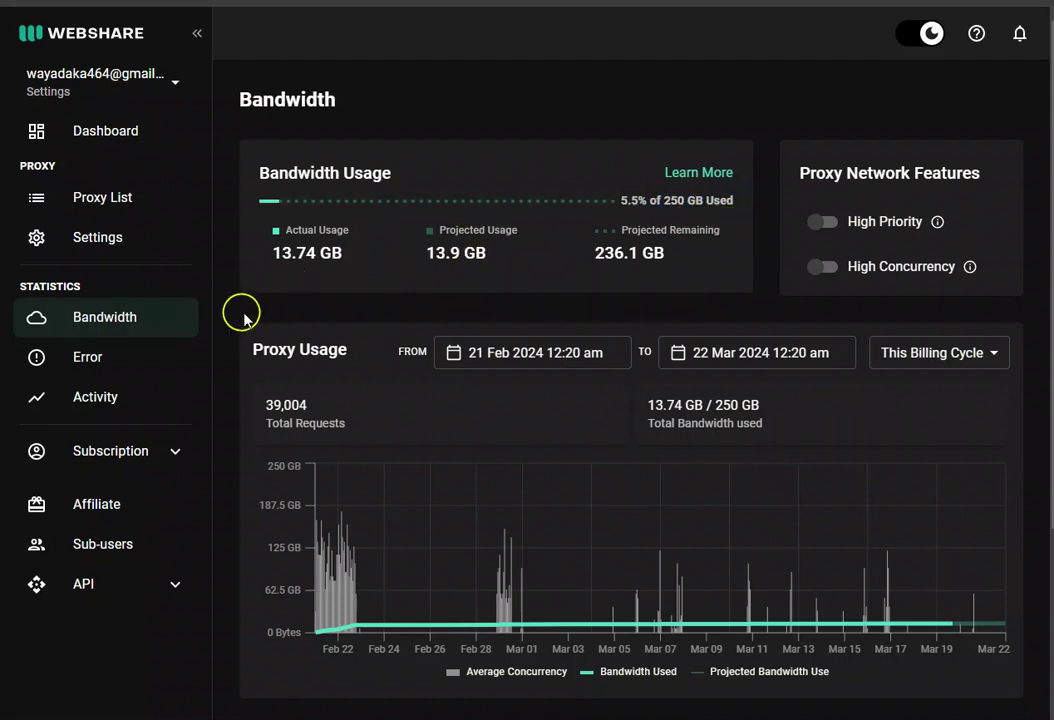
View the error rate statistics and the proxy activity log
click(160, 356)
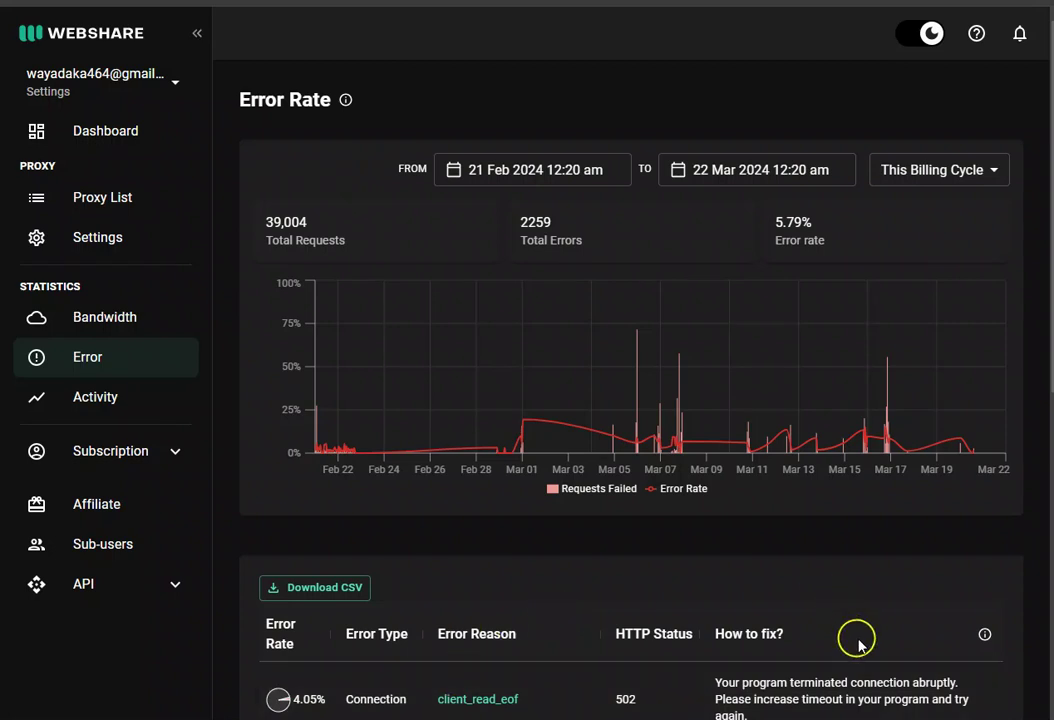
click(93, 398)
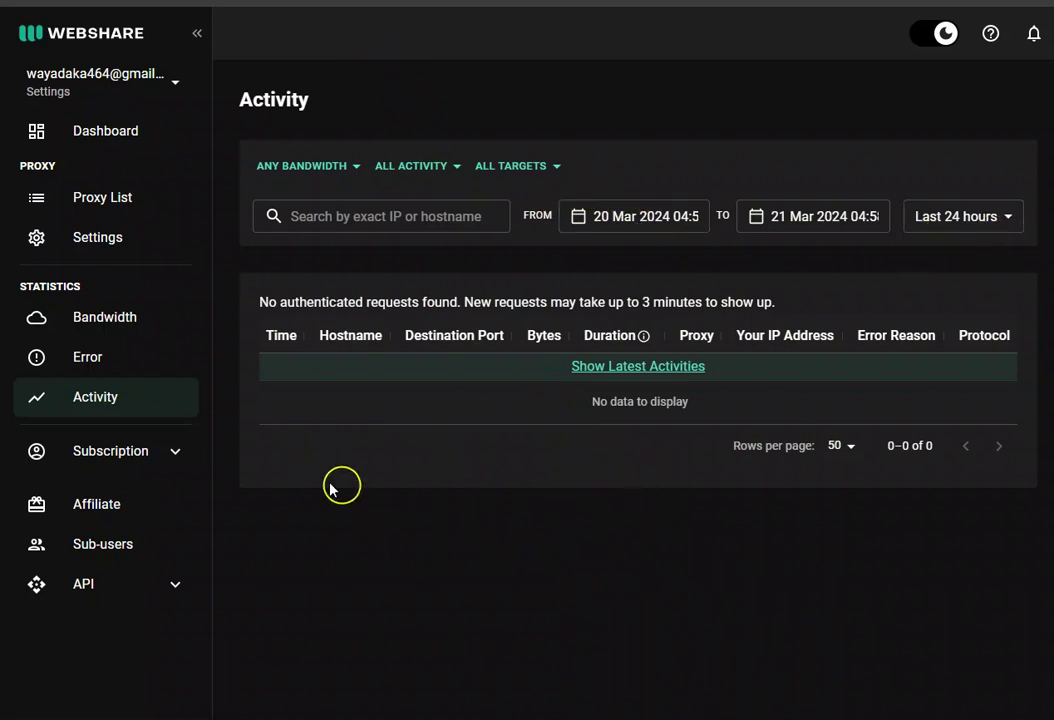
Open the current subscription plan and check its monthly price, active payment method and account credits
click(174, 455)
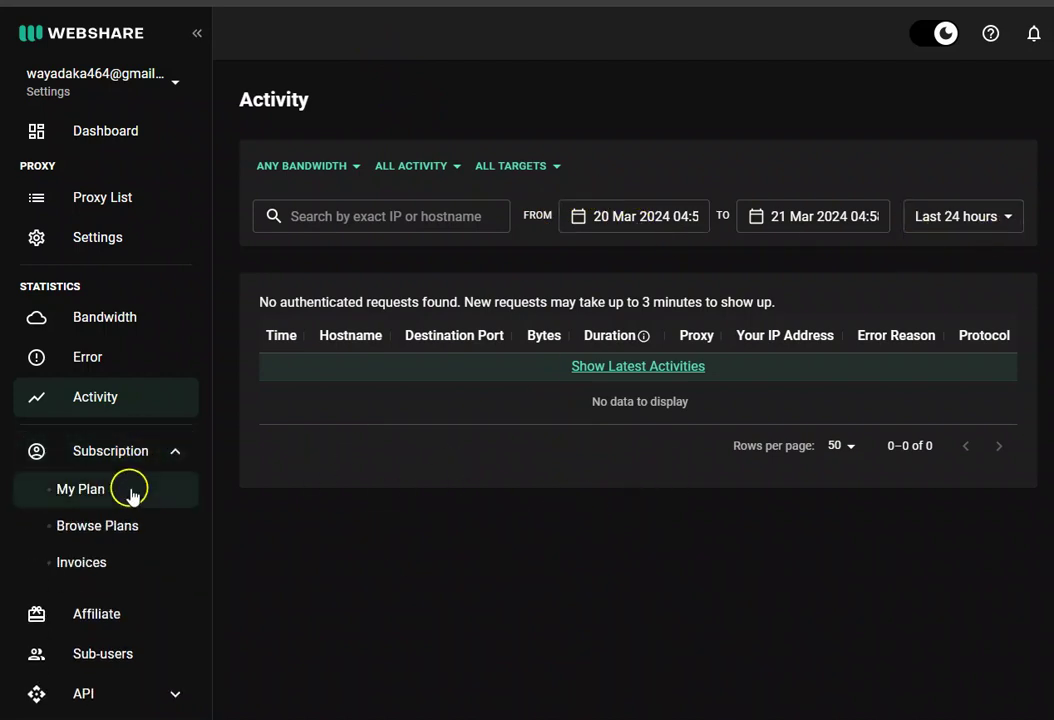
click(97, 491)
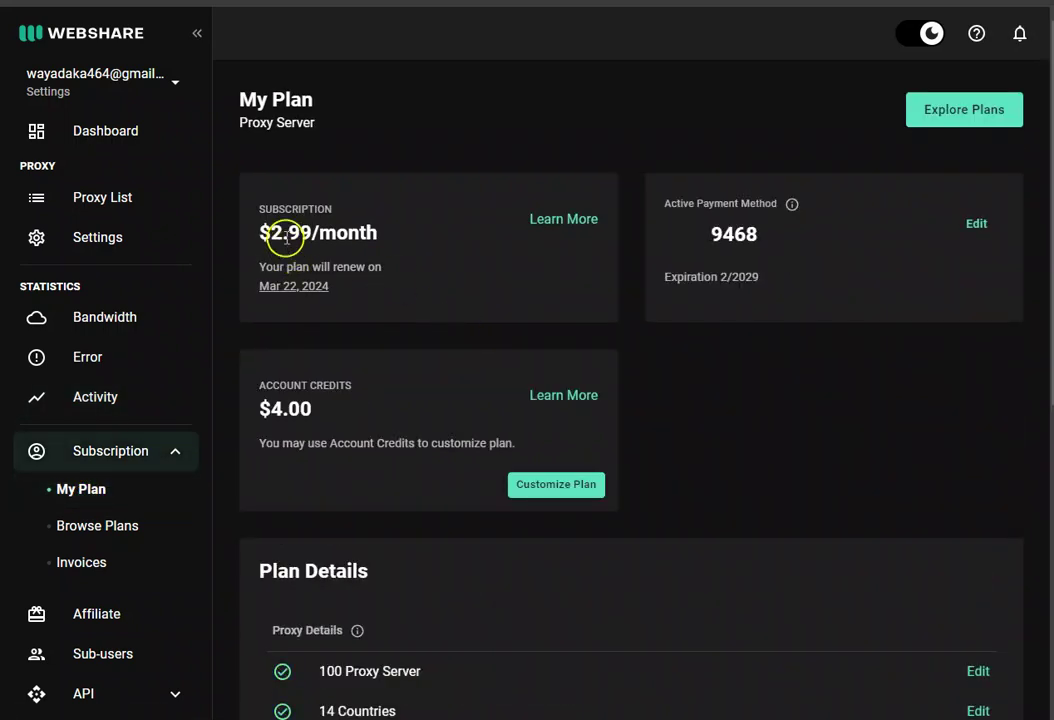
drag(270, 228, 314, 230)
drag(416, 231, 262, 232)
click(395, 228)
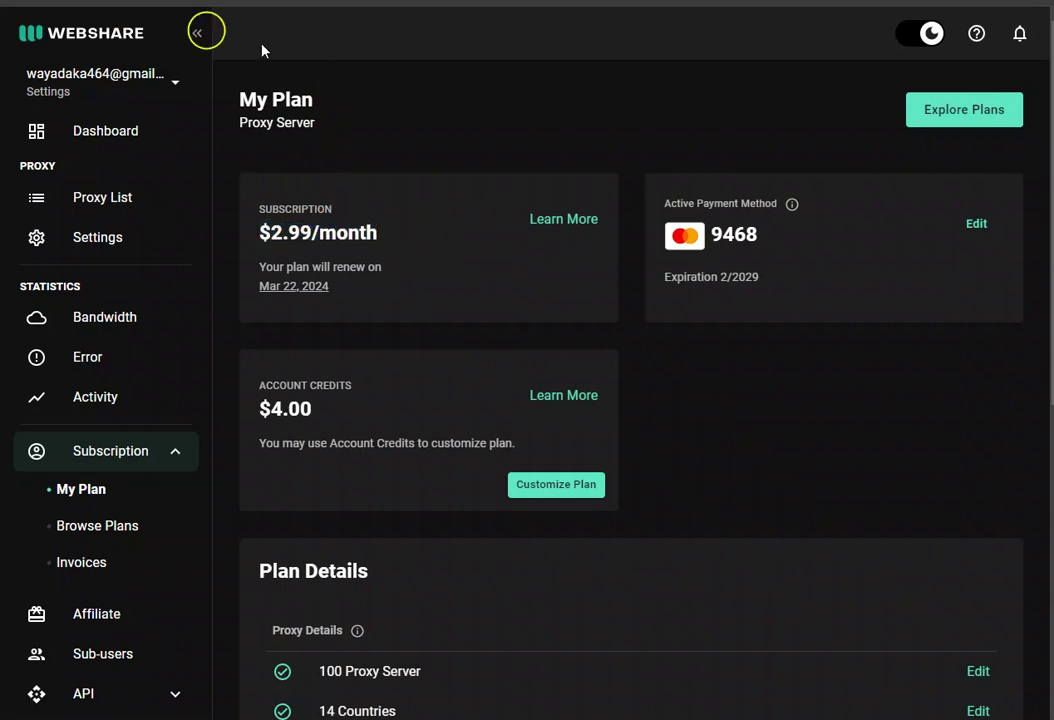
double_click(732, 237)
click(795, 270)
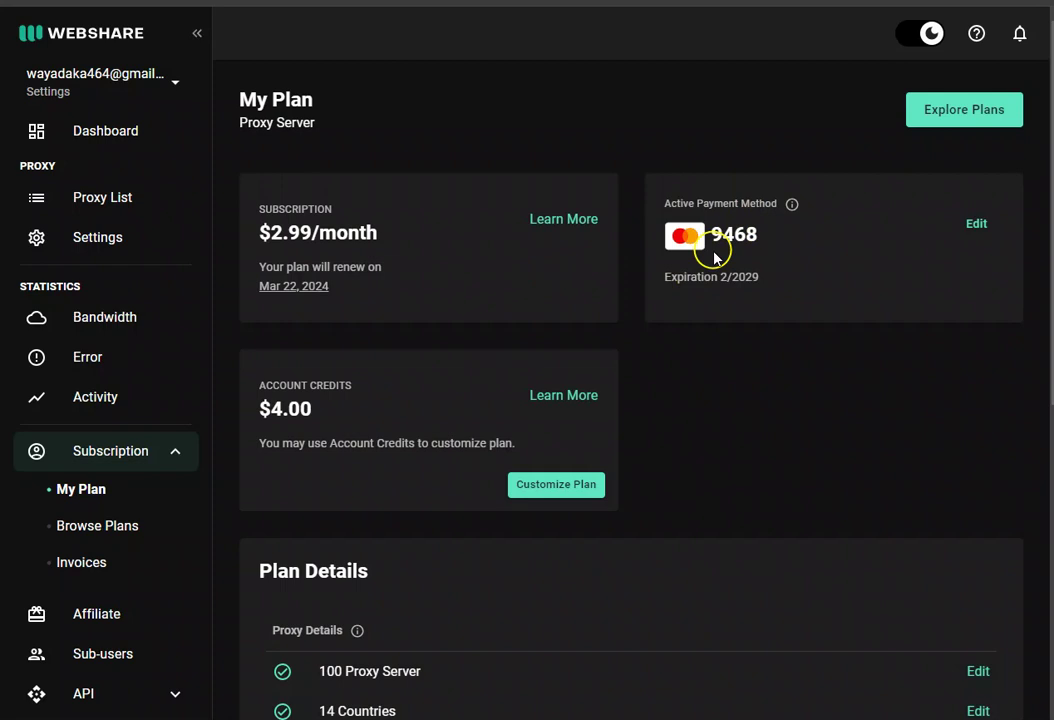
drag(259, 406, 326, 413)
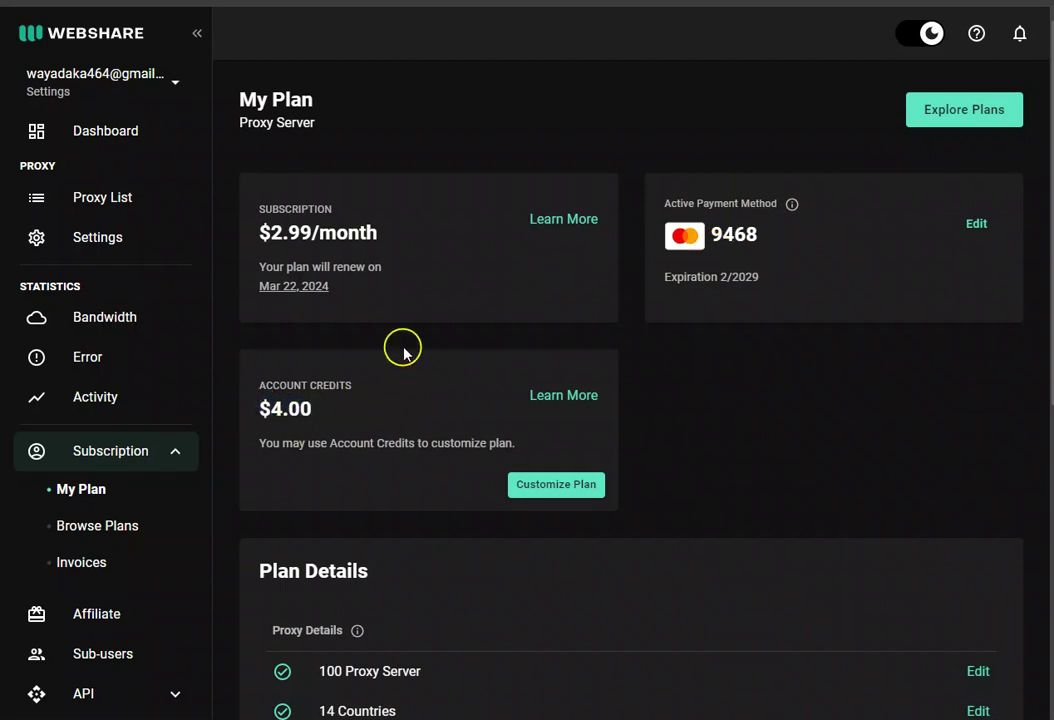
Review the plan details for the number of proxy servers, countries and monthly bandwidth
scroll(330, 288, down, 2)
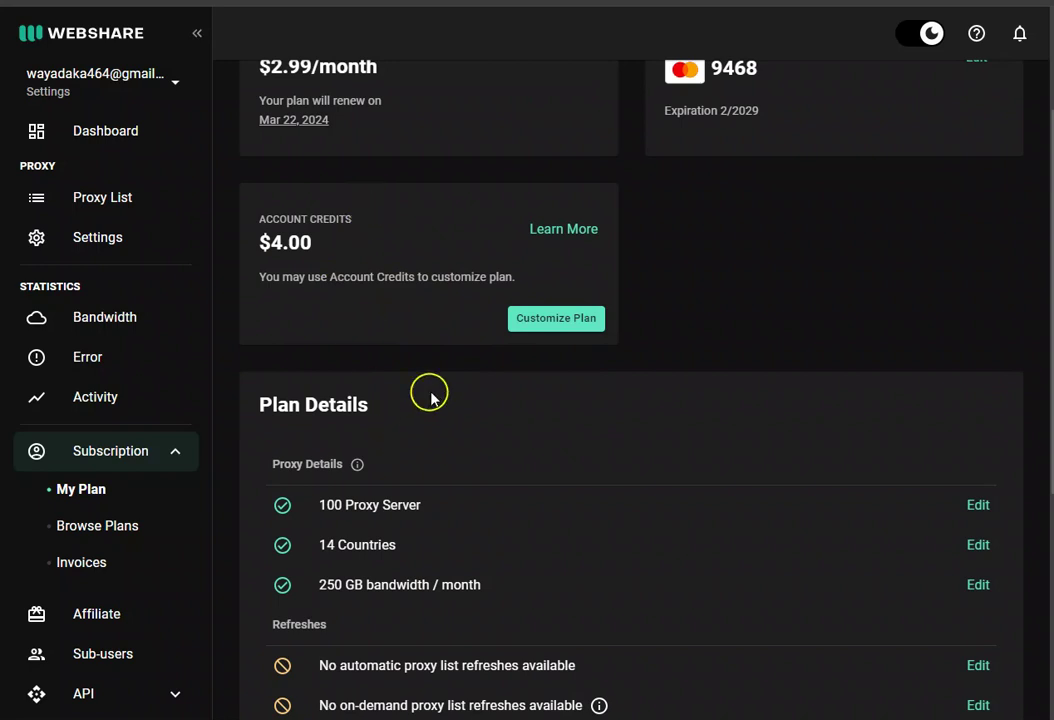
drag(321, 509, 402, 506)
click(381, 534)
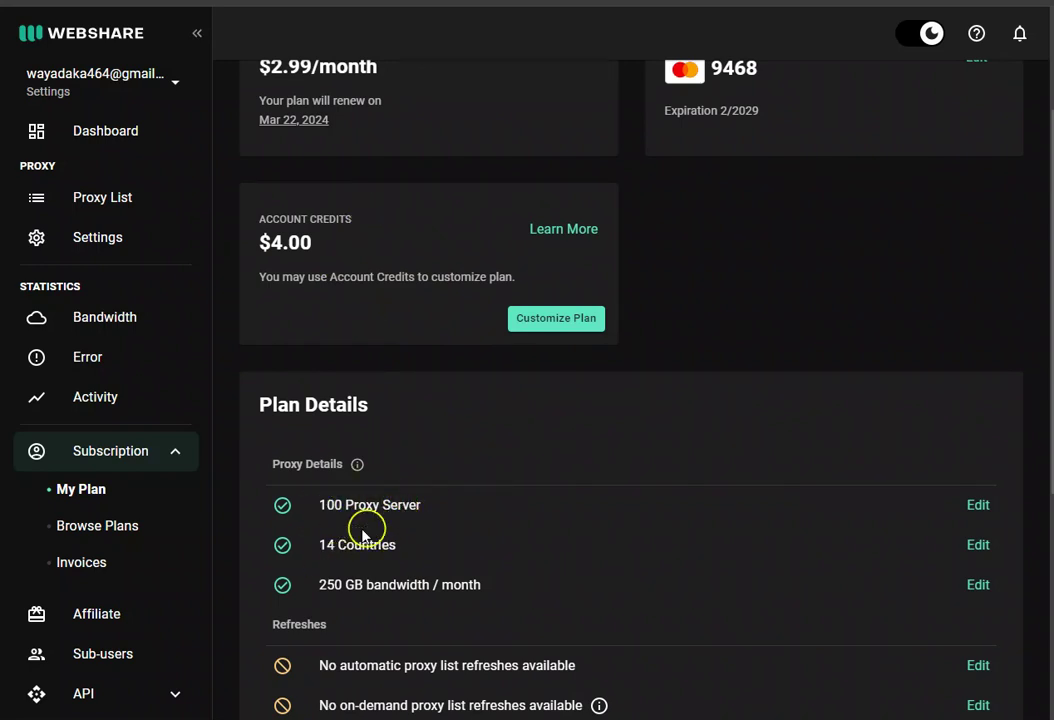
drag(316, 590, 358, 584)
click(385, 586)
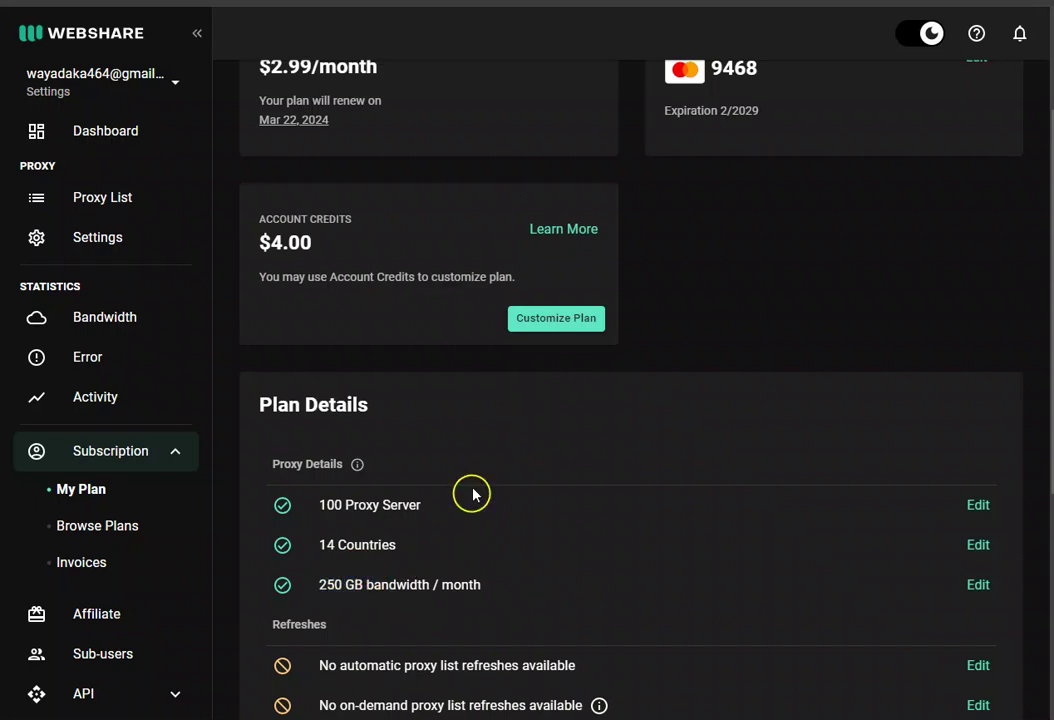
Browse the available subscription plans and select the Static Residential proxy type
click(115, 530)
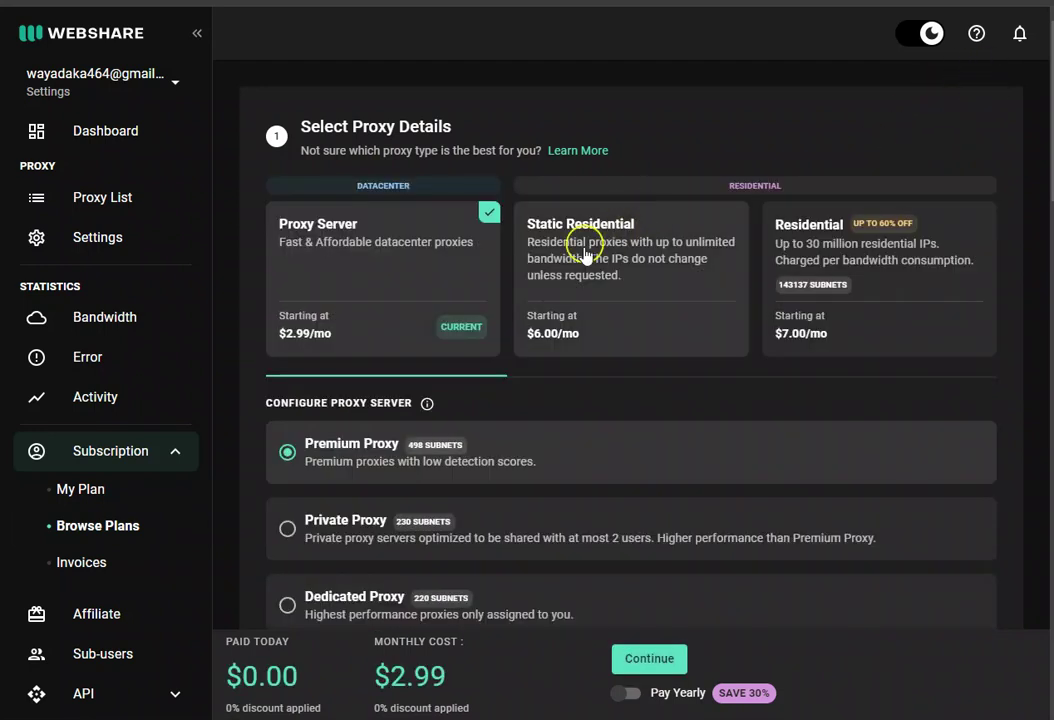
scroll(566, 180, down, 1)
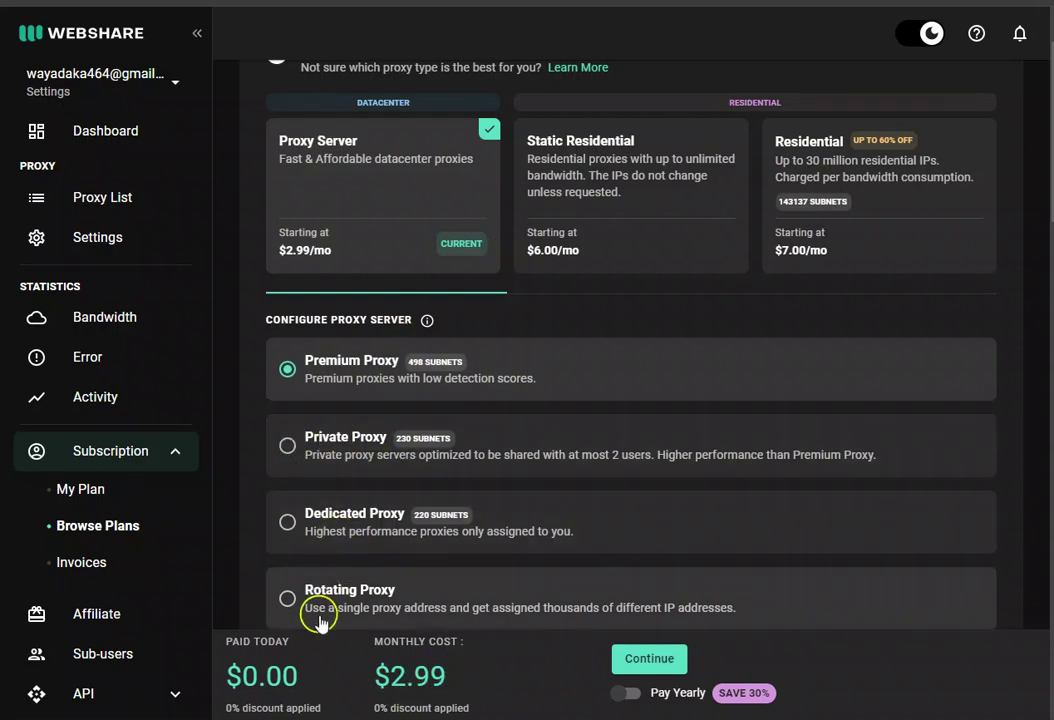
click(626, 196)
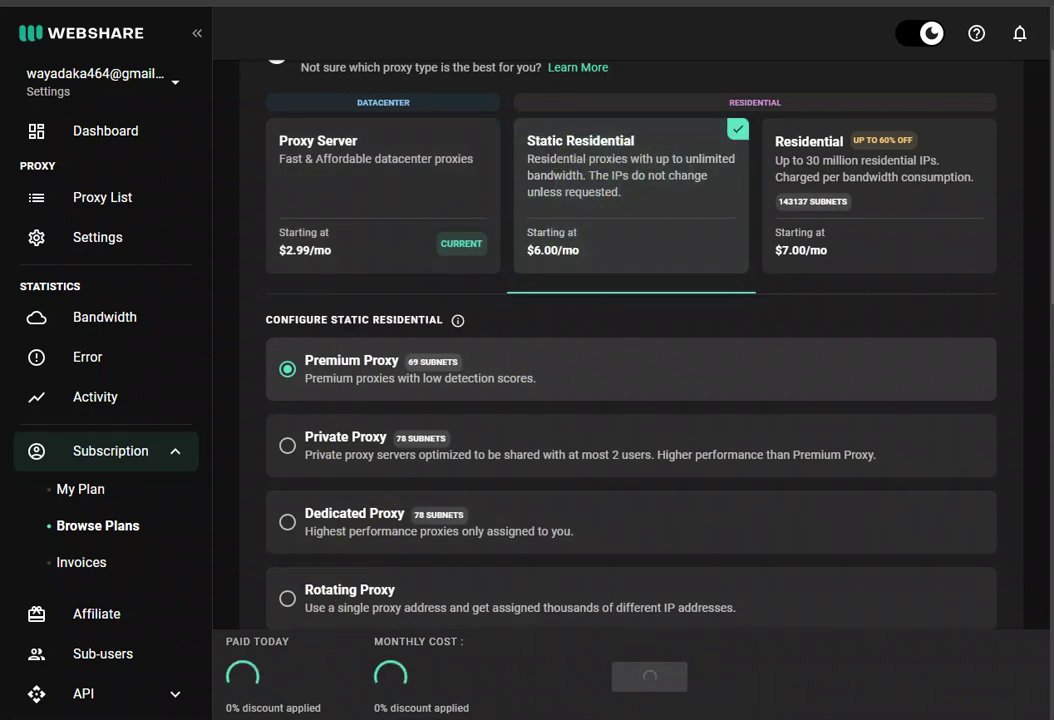
Examine the Static Residential proxy tiers, proxy number and bandwidth options
scroll(442, 438, down, 3)
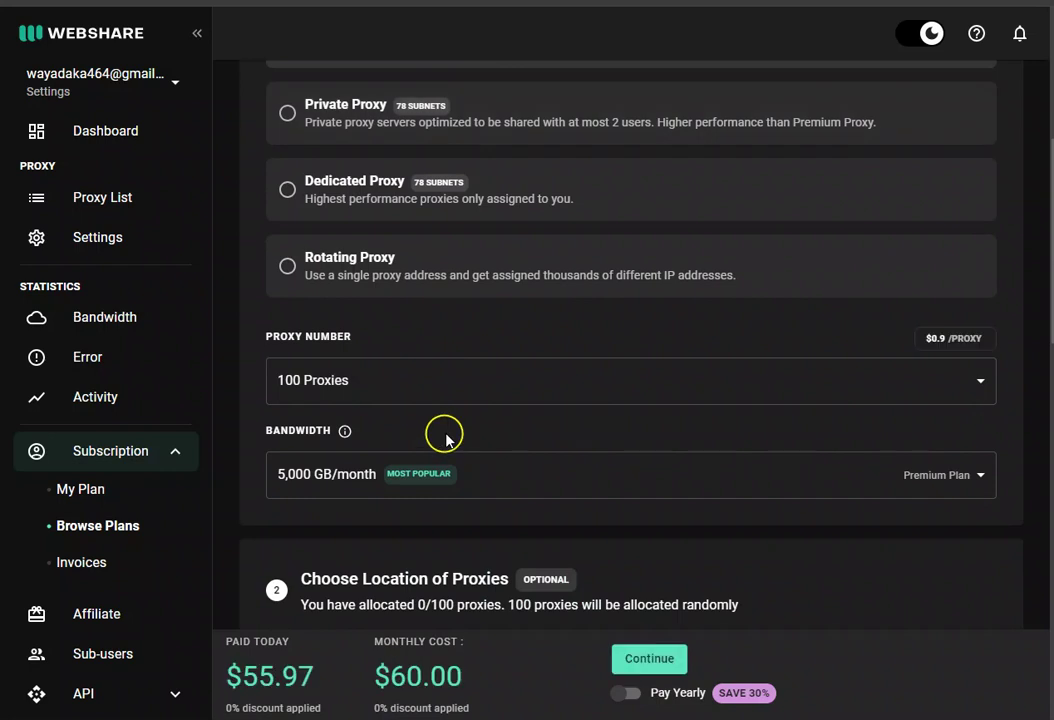
scroll(451, 420, up, 4)
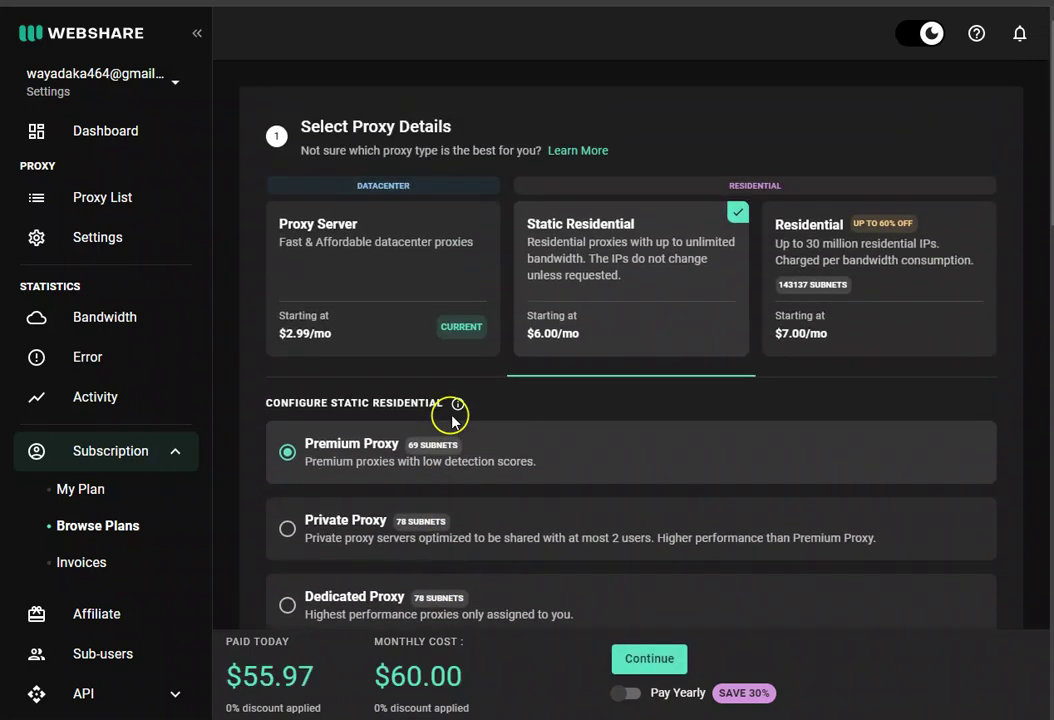
scroll(452, 420, down, 2)
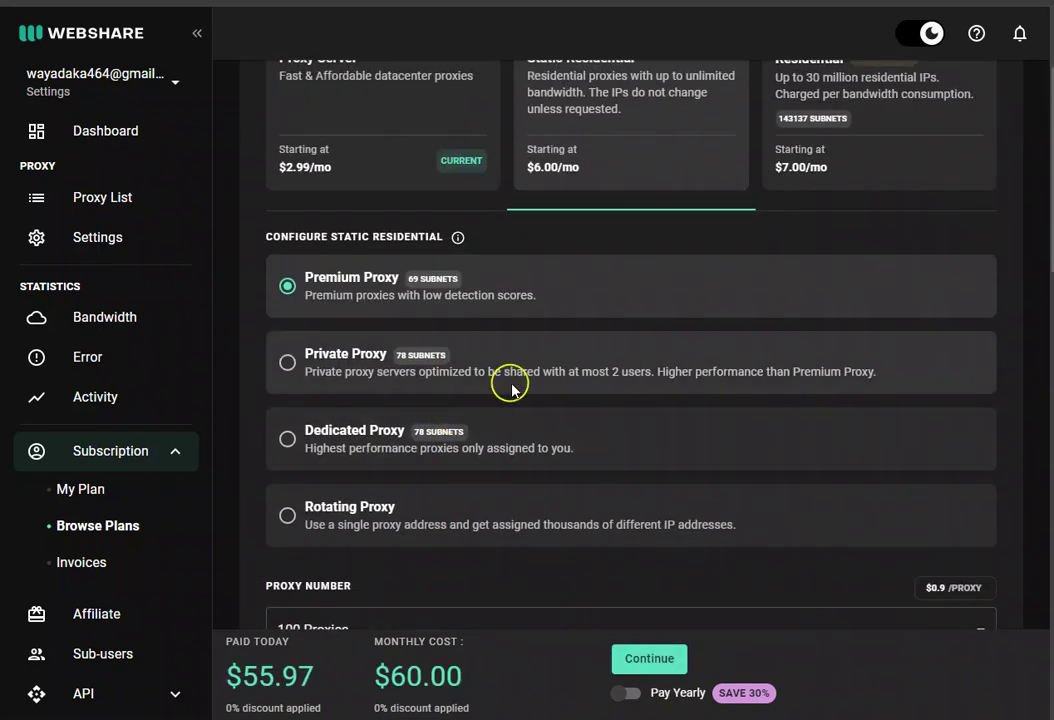
scroll(525, 400, down, 1)
scroll(528, 402, up, 3)
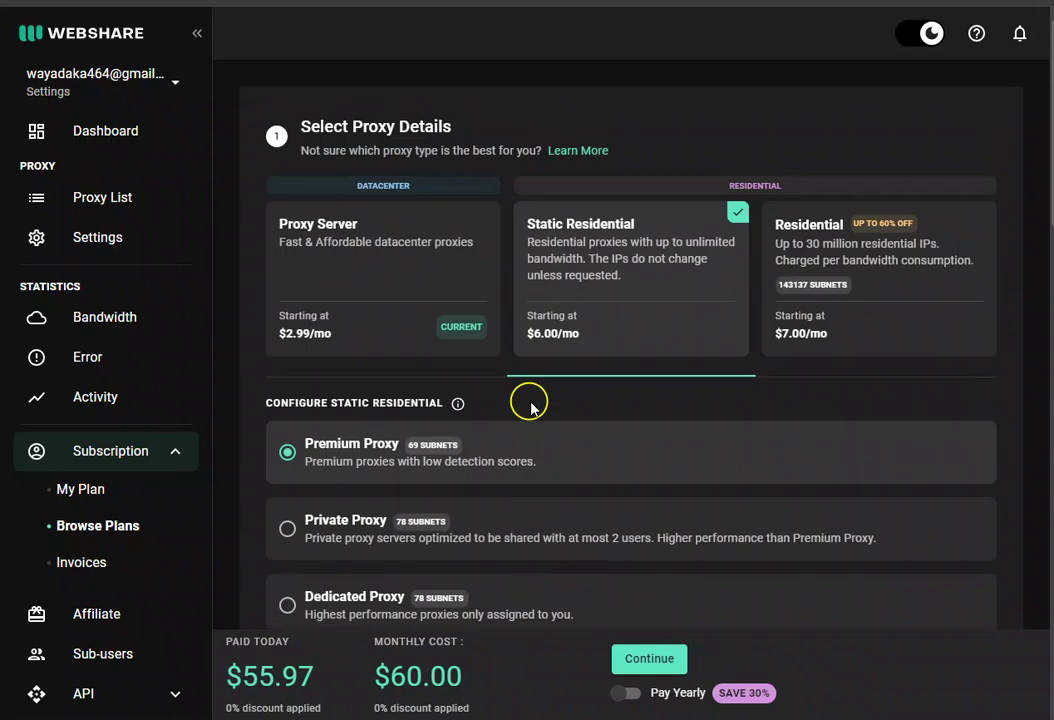
scroll(531, 405, down, 2)
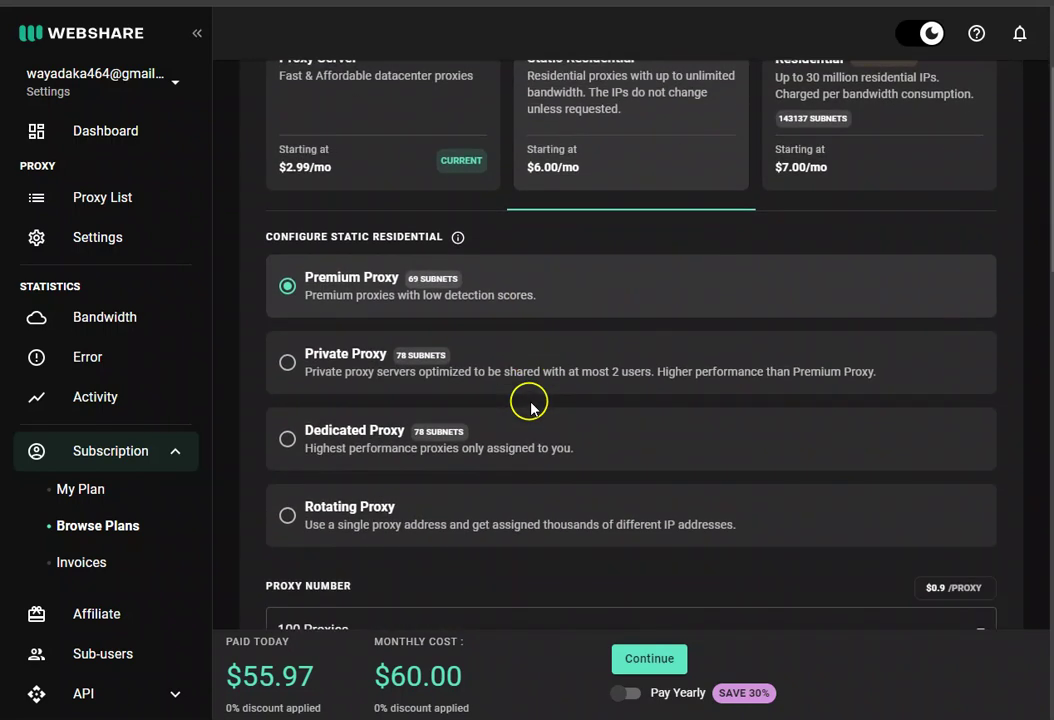
scroll(531, 405, down, 2)
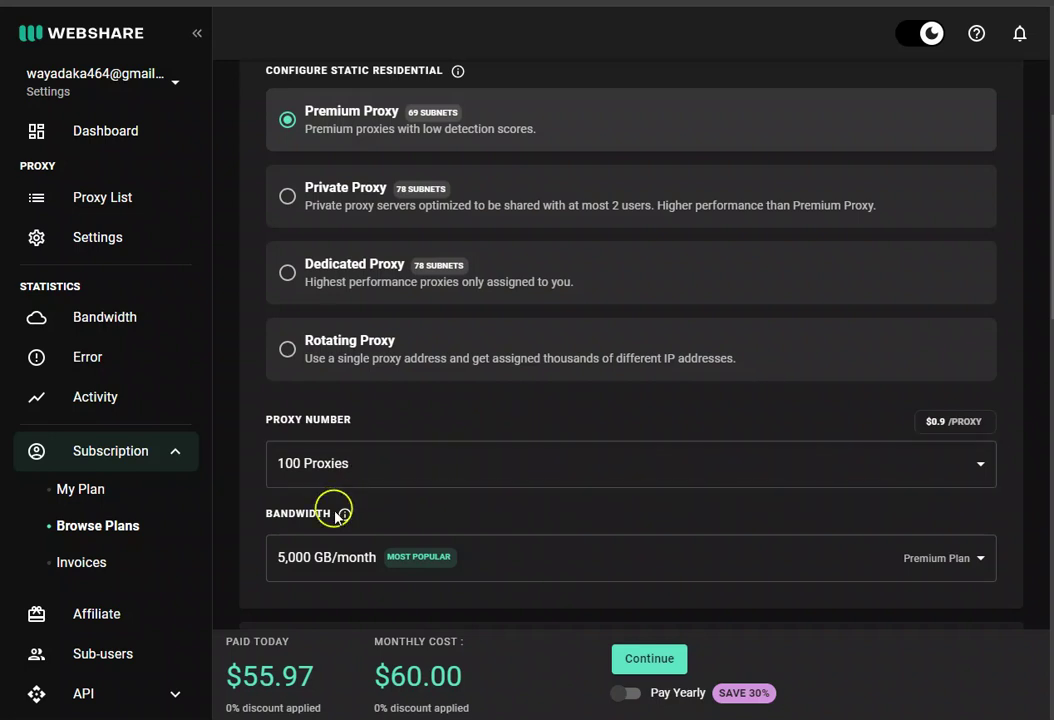
Configure the Static Residential plan with 250 GB/month of bandwidth and 20 proxies
click(372, 562)
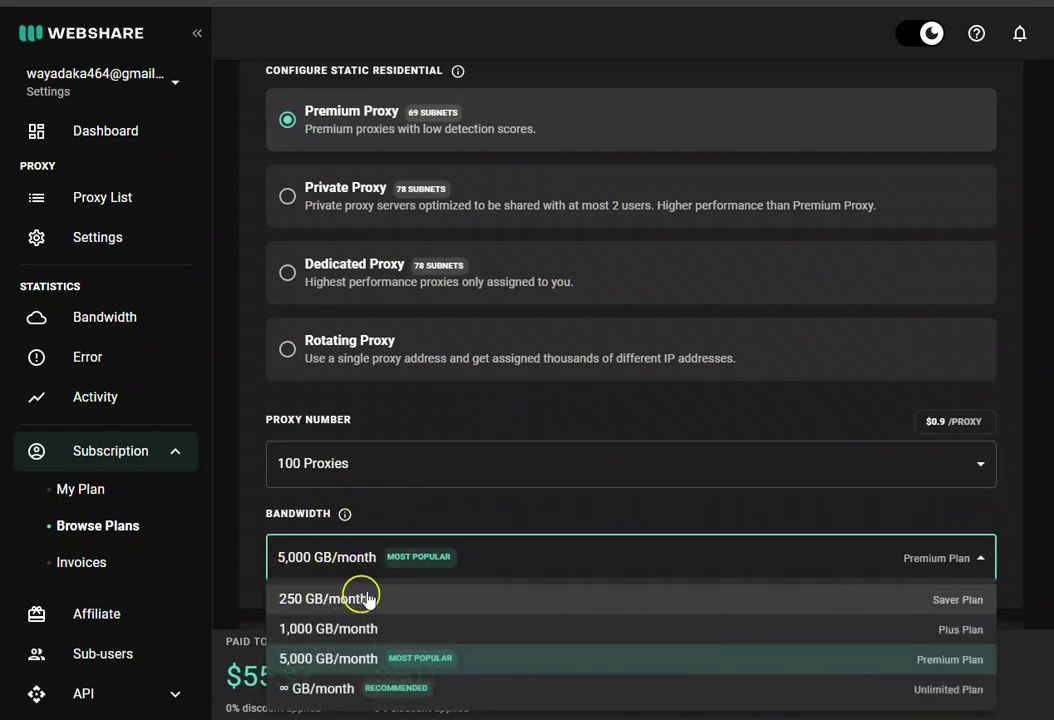
click(349, 598)
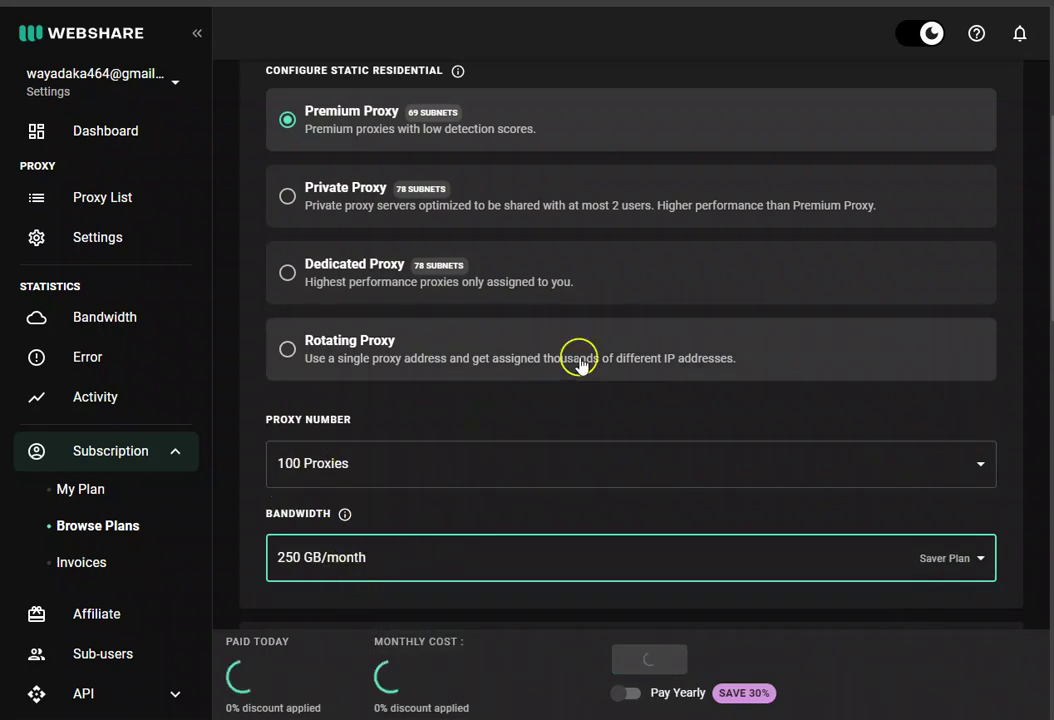
scroll(576, 362, up, 2)
scroll(577, 325, down, 4)
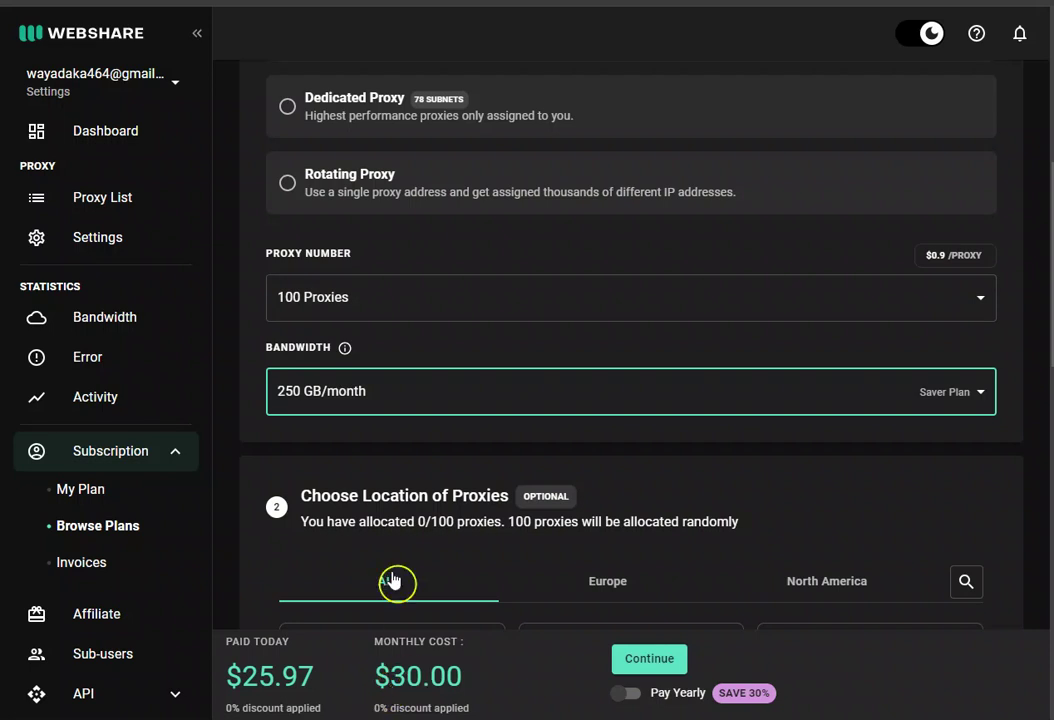
click(322, 292)
click(325, 345)
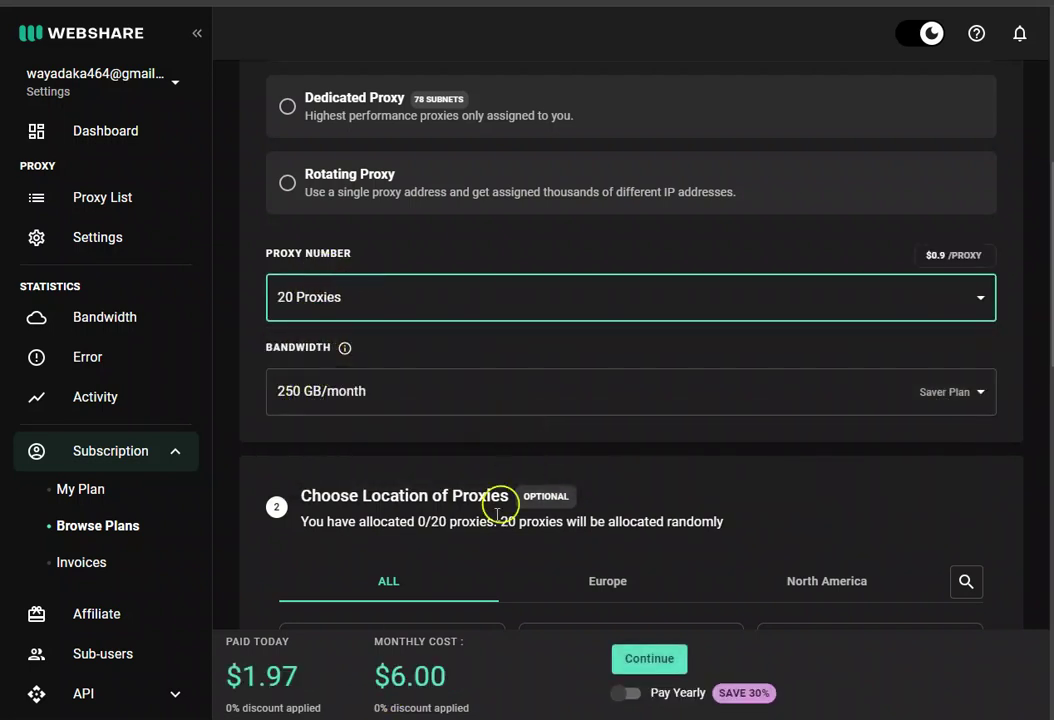
scroll(647, 426, up, 5)
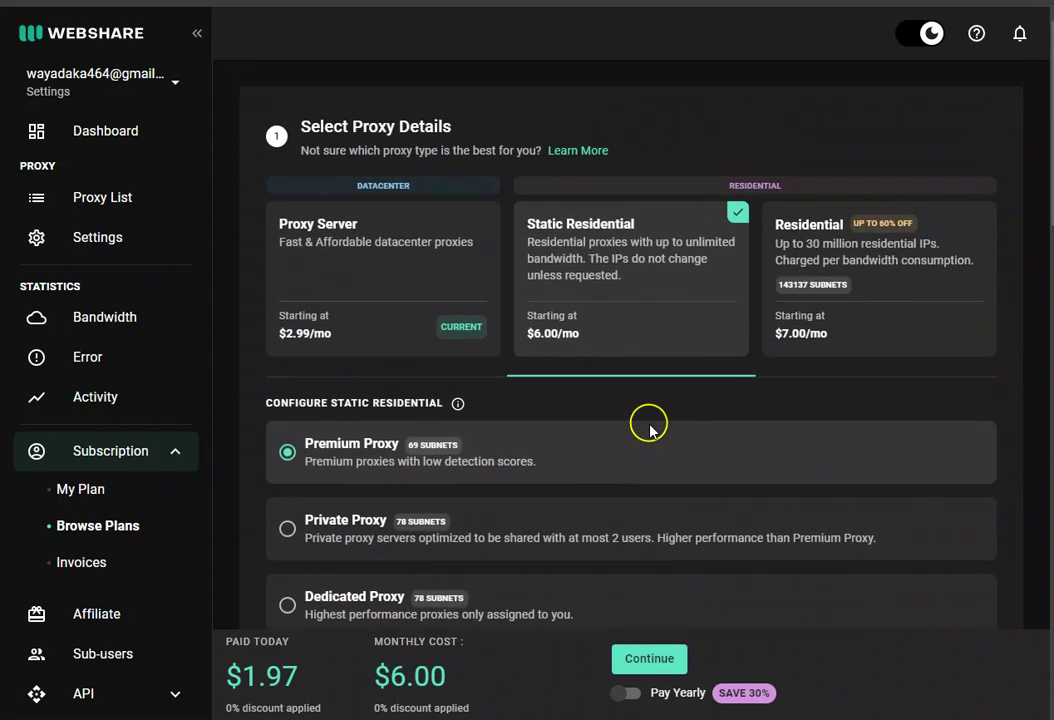
Switch the plan to the Residential proxy type and set its bandwidth to 1 GB/month
click(790, 255)
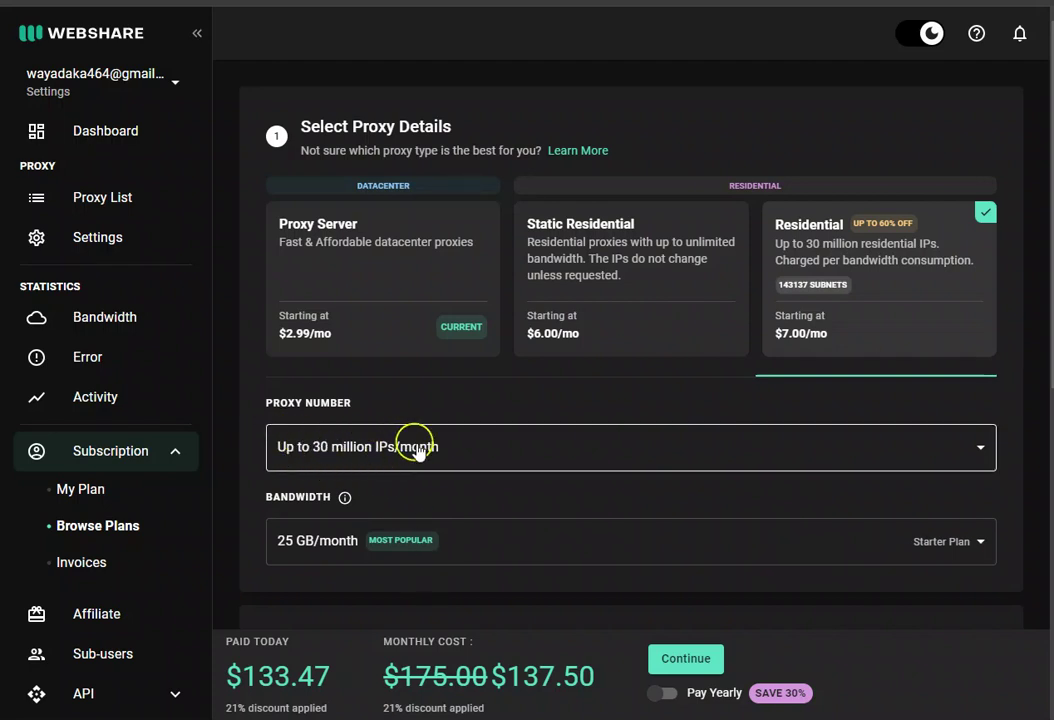
click(358, 545)
click(360, 568)
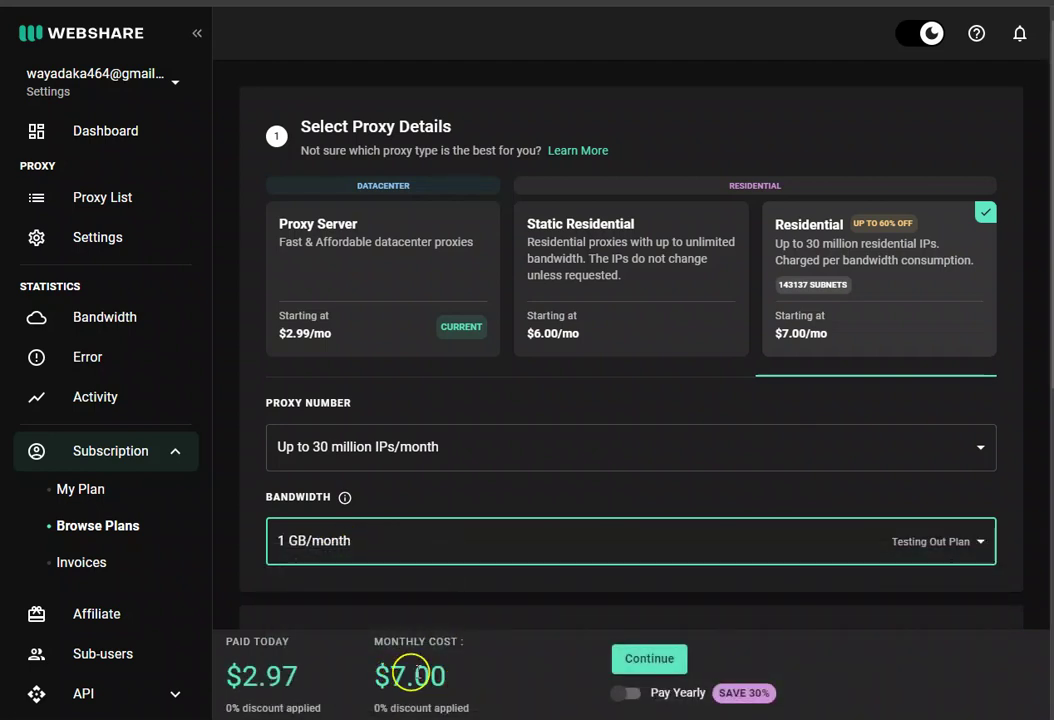
Set the Residential plan's bandwidth to 3 GB/month, check its monthly cost and look through the other bandwidth options
click(327, 558)
click(313, 595)
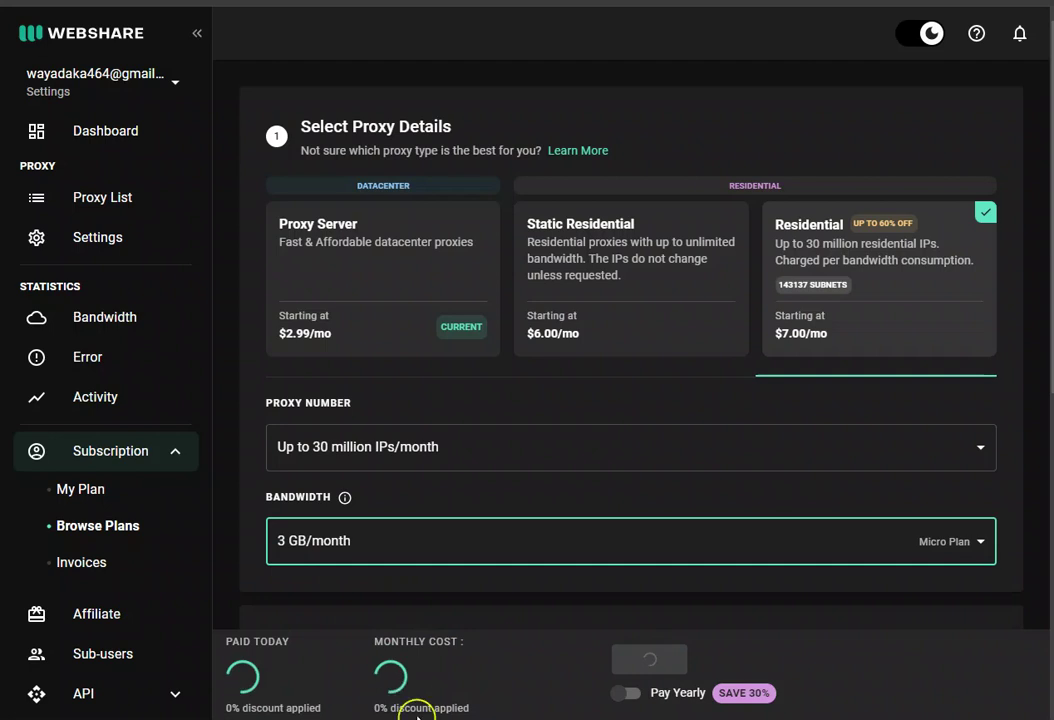
drag(496, 683, 551, 680)
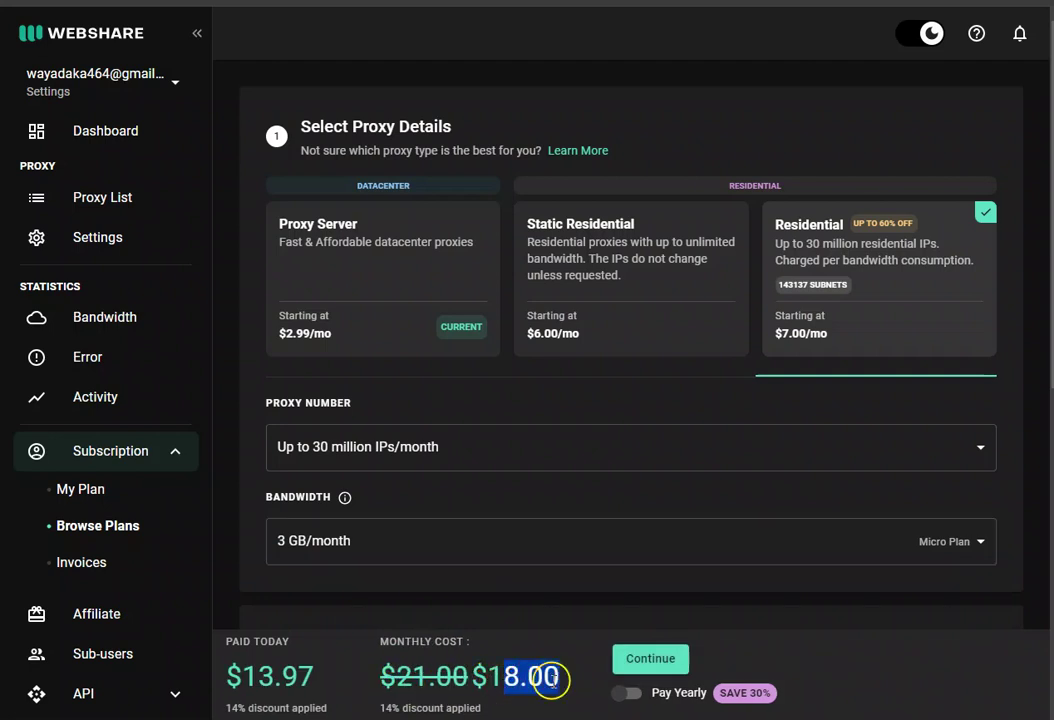
click(376, 555)
click(405, 495)
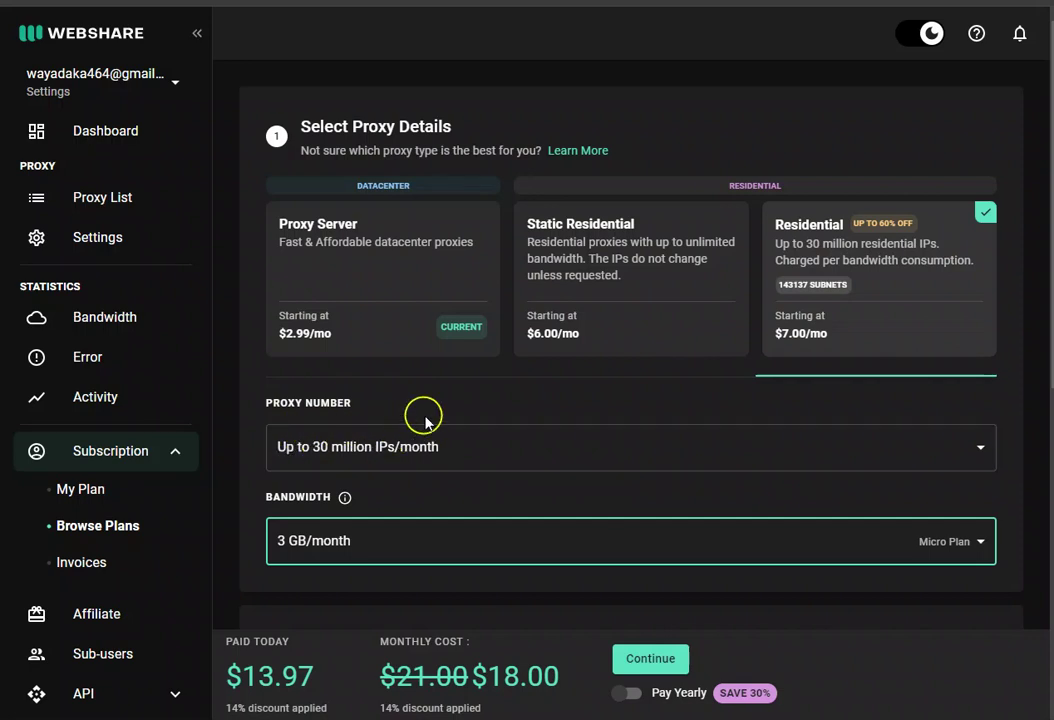
click(296, 539)
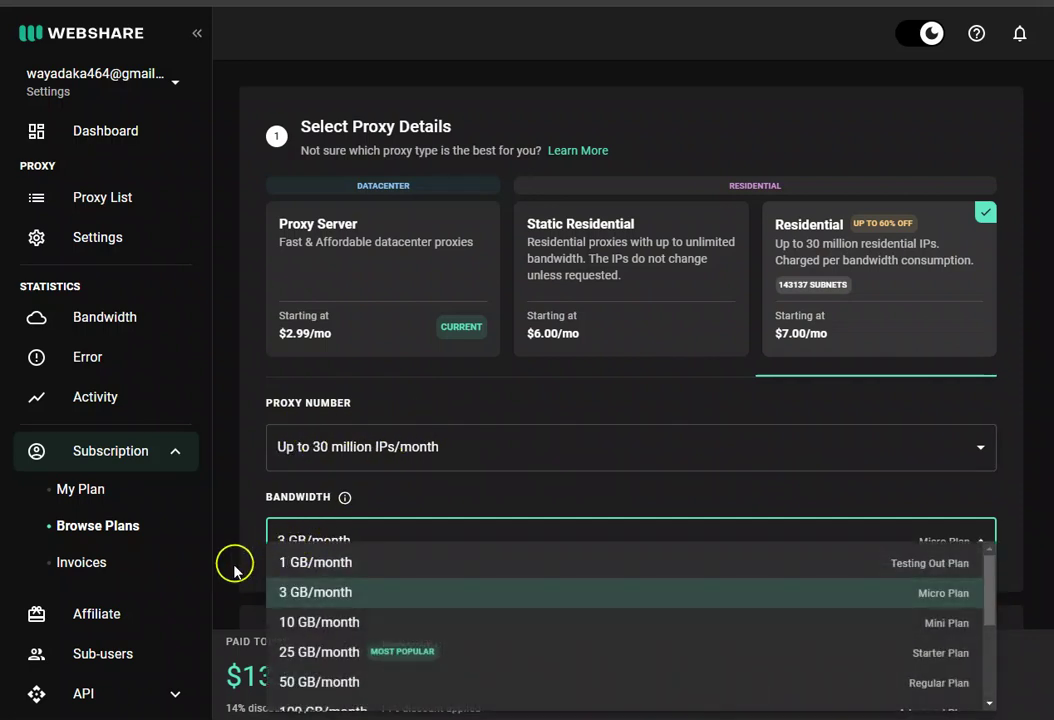
click(322, 553)
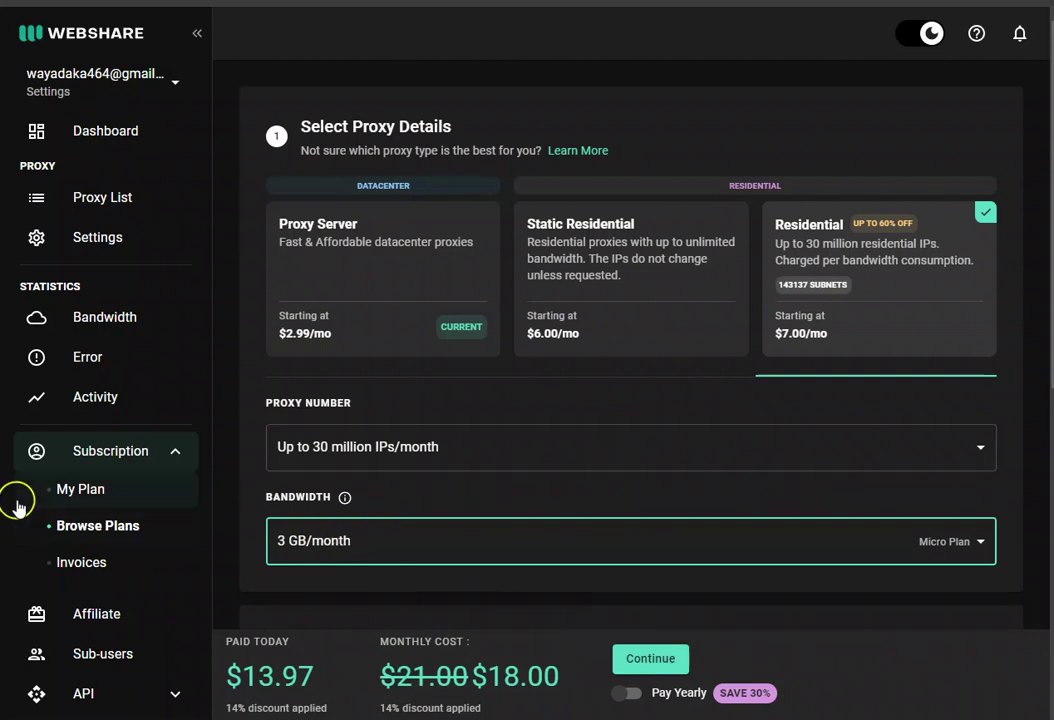
Open the affiliate program and review the 25% credit offer for referring friends
scroll(19, 505, down, 3)
click(99, 614)
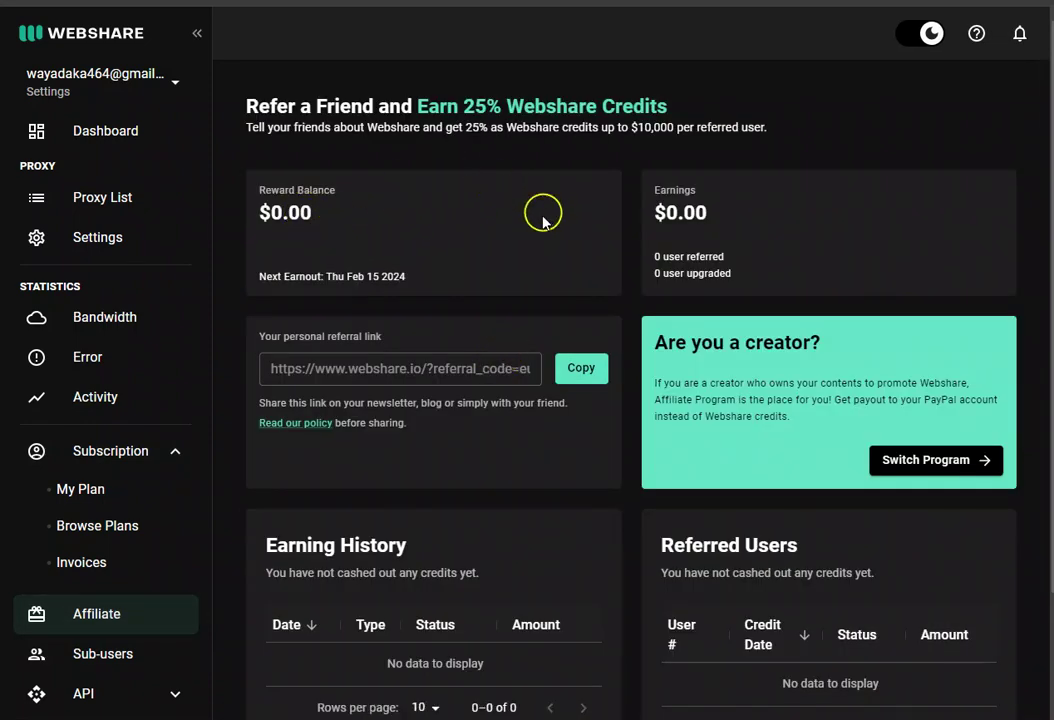
drag(465, 95, 509, 108)
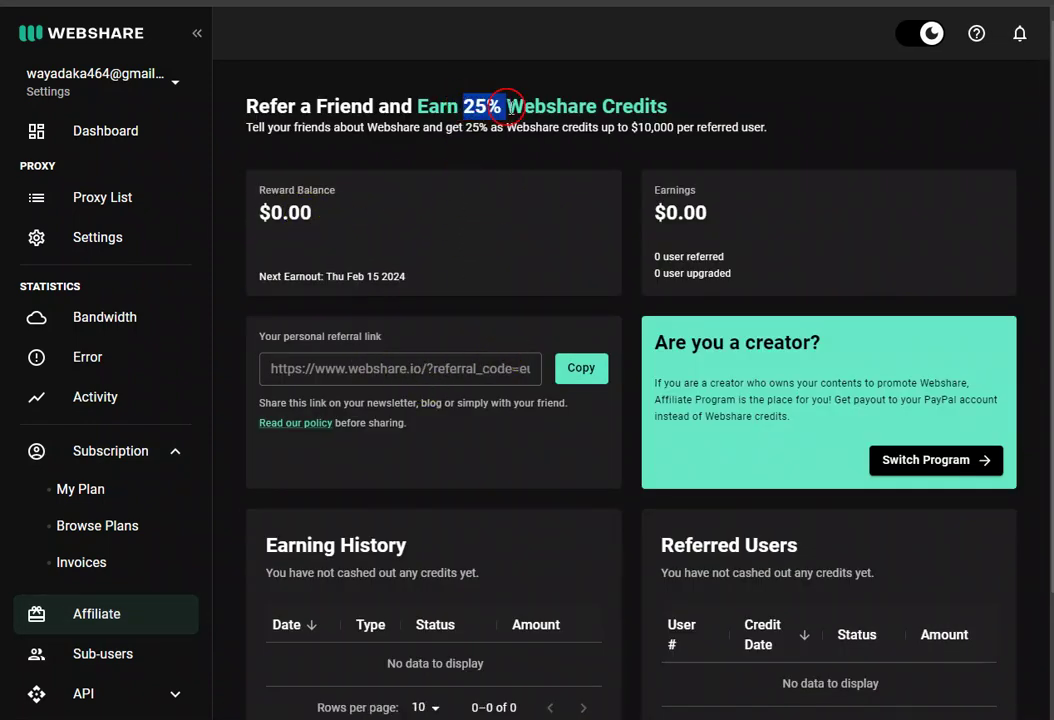
triple_click(548, 106)
click(501, 188)
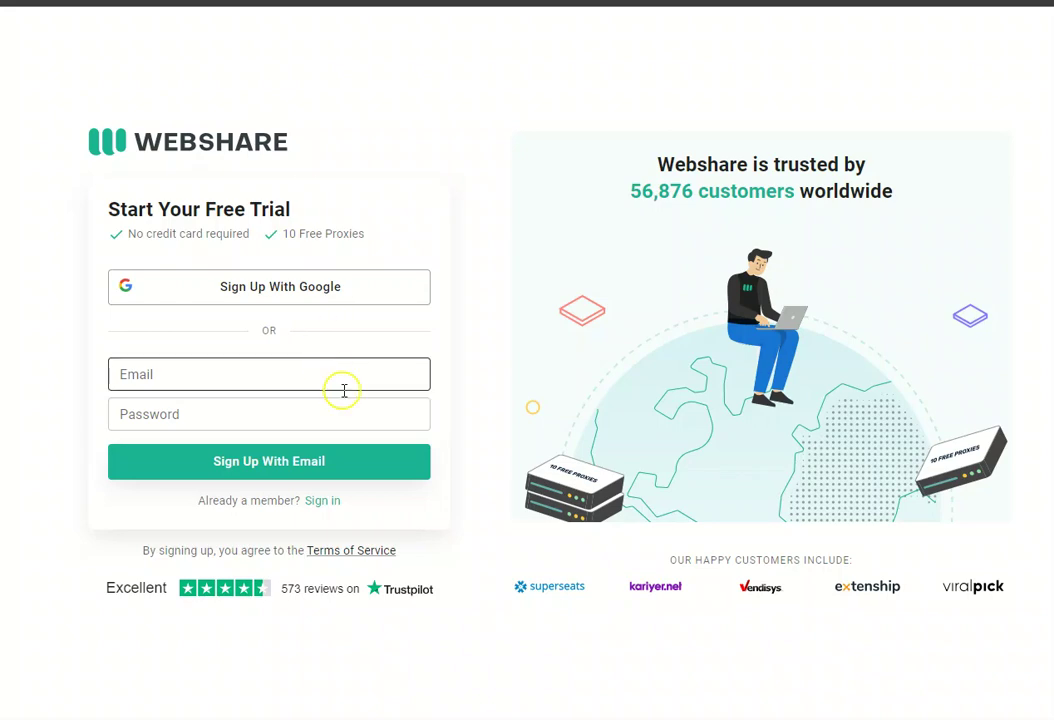
Return from the sign-up page to the affiliate program and check the credit rate, referral link and earning history
click(334, 268)
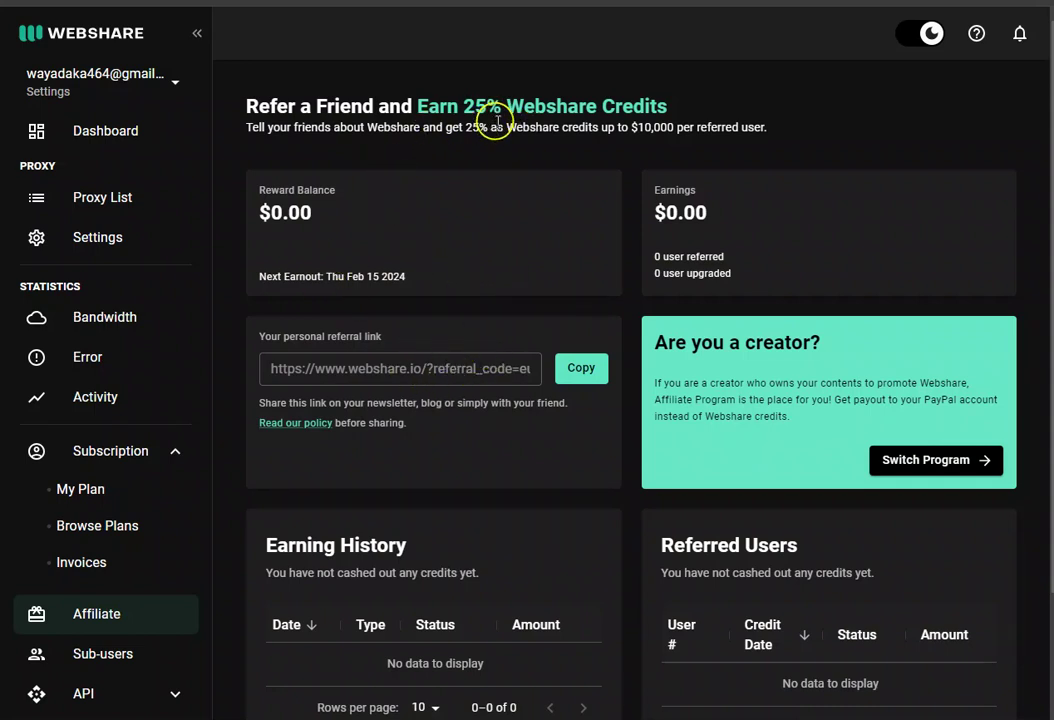
drag(496, 108, 464, 103)
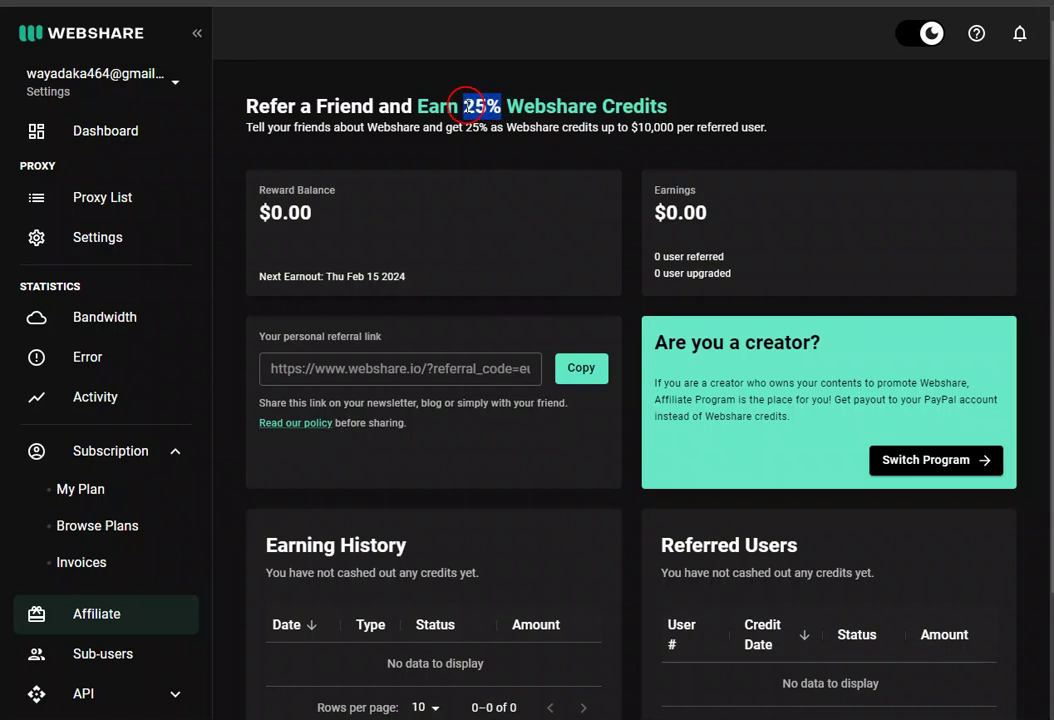
click(497, 183)
scroll(216, 407, down, 1)
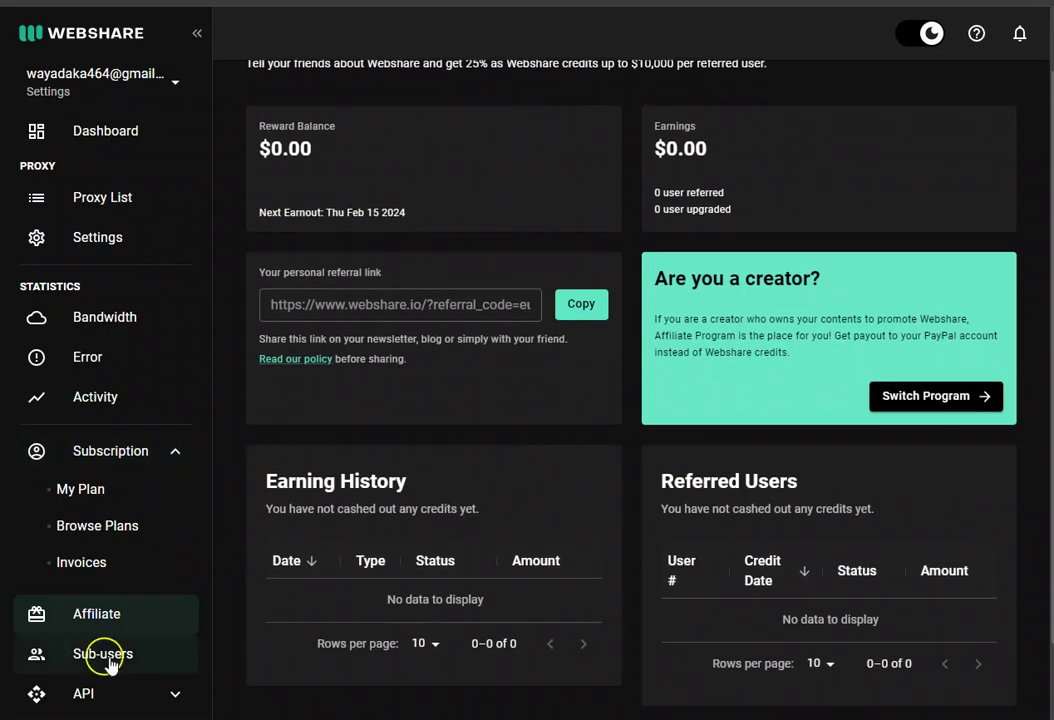
Open the sub-users overview, view the form for creating a new user and close it without creating one
click(104, 660)
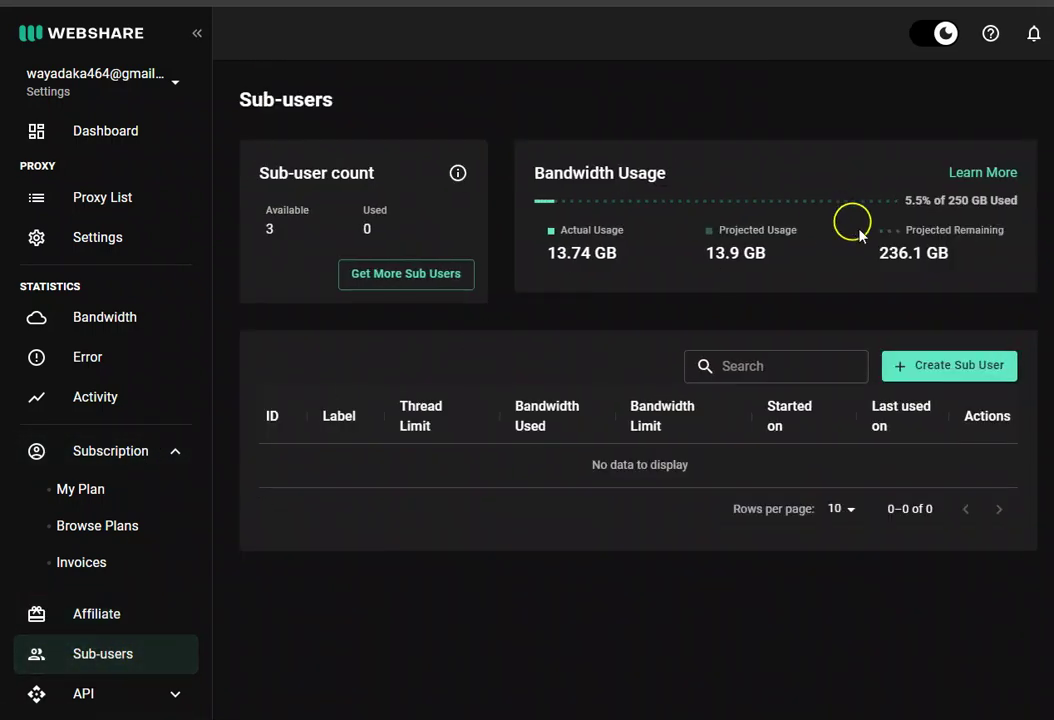
click(951, 366)
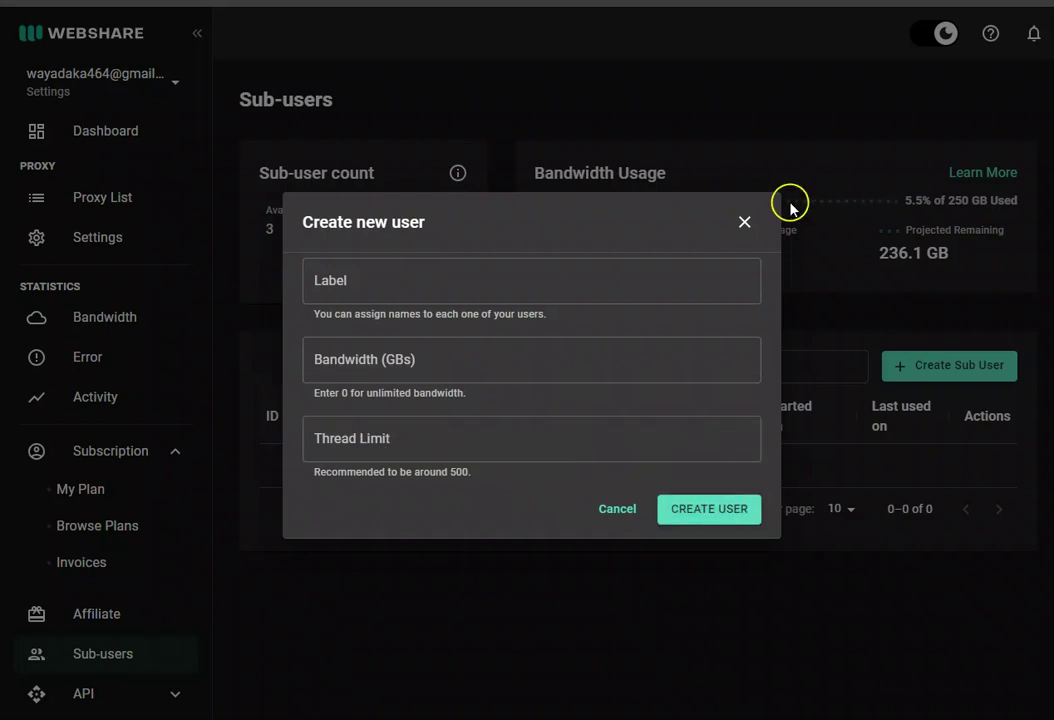
click(745, 224)
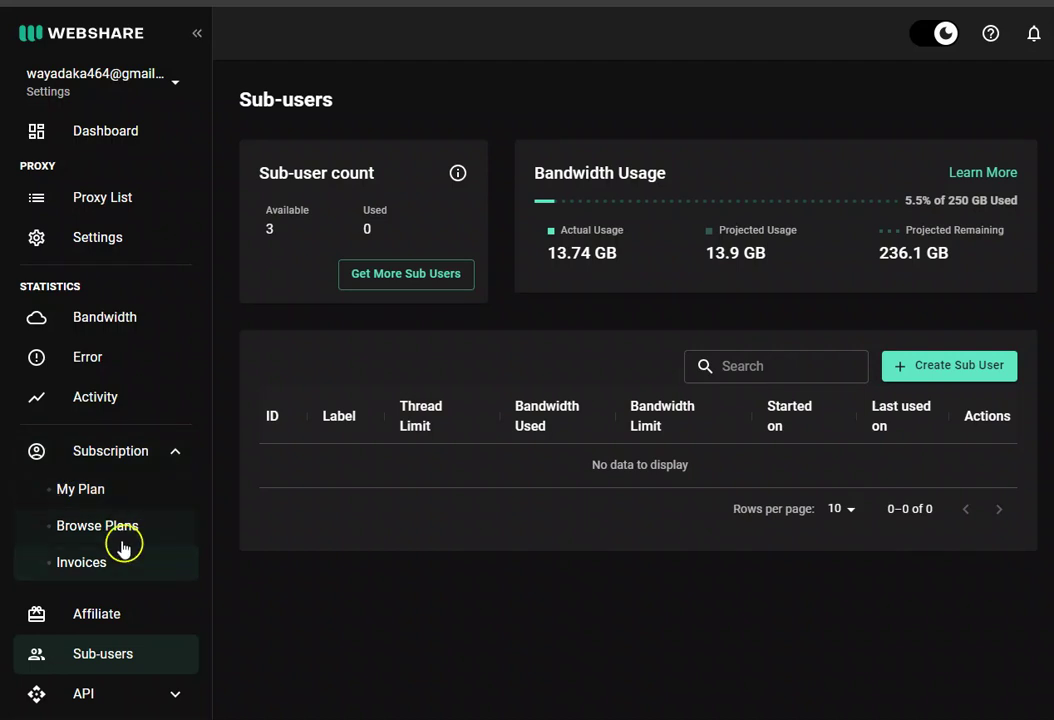
View the general proxy settings and open the account settings with the profile details
click(94, 238)
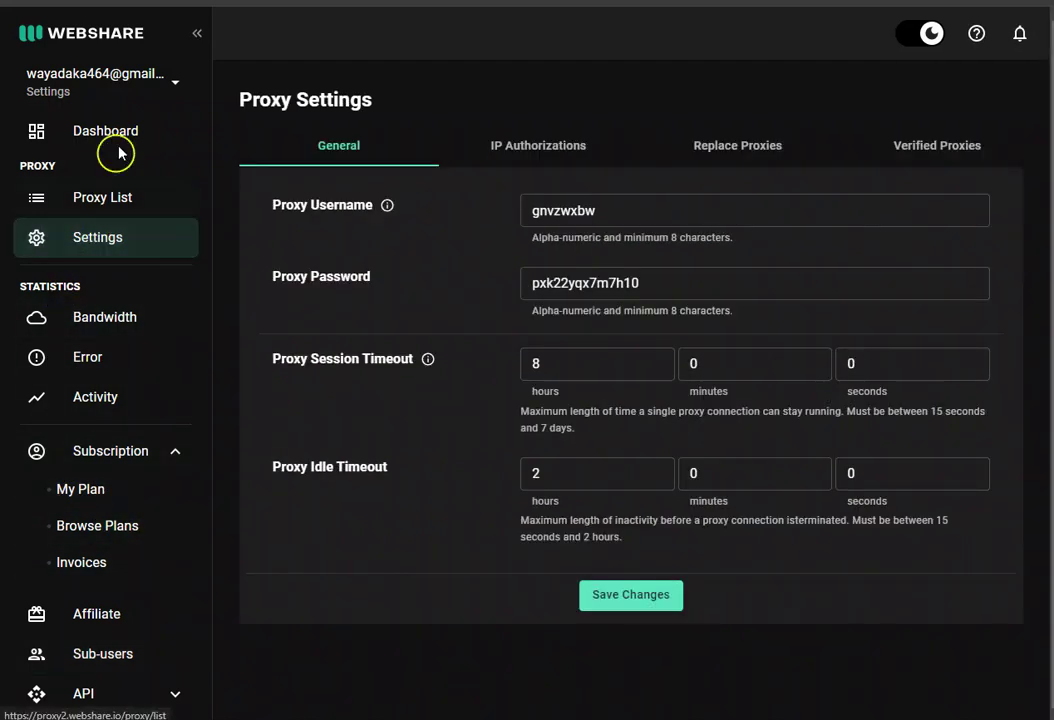
click(140, 70)
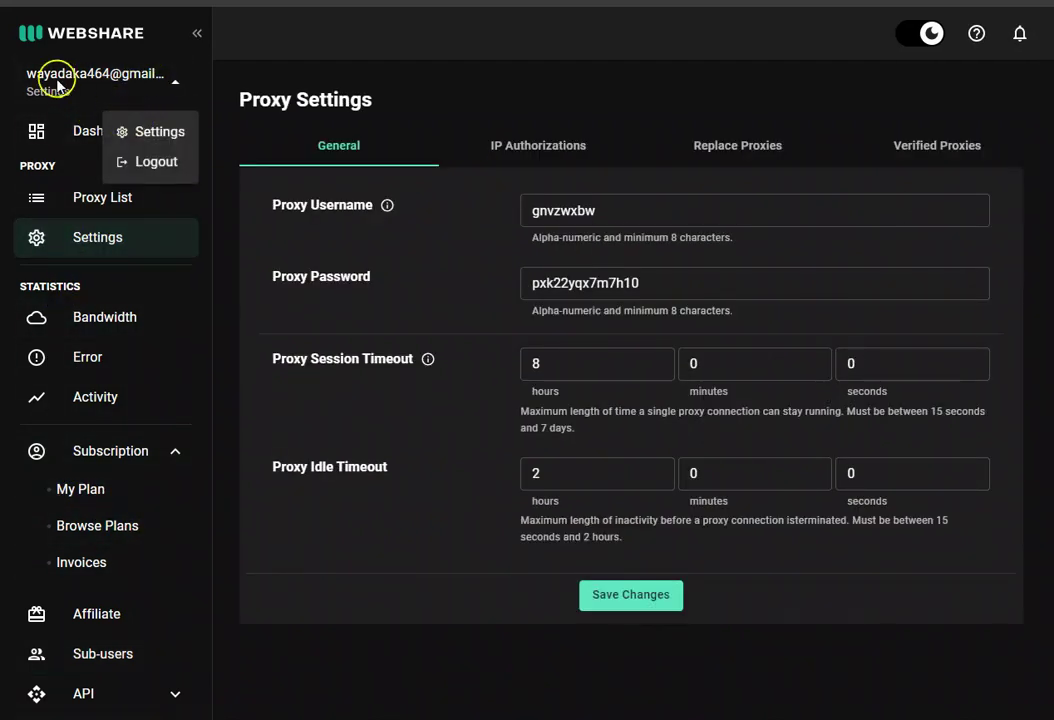
click(152, 131)
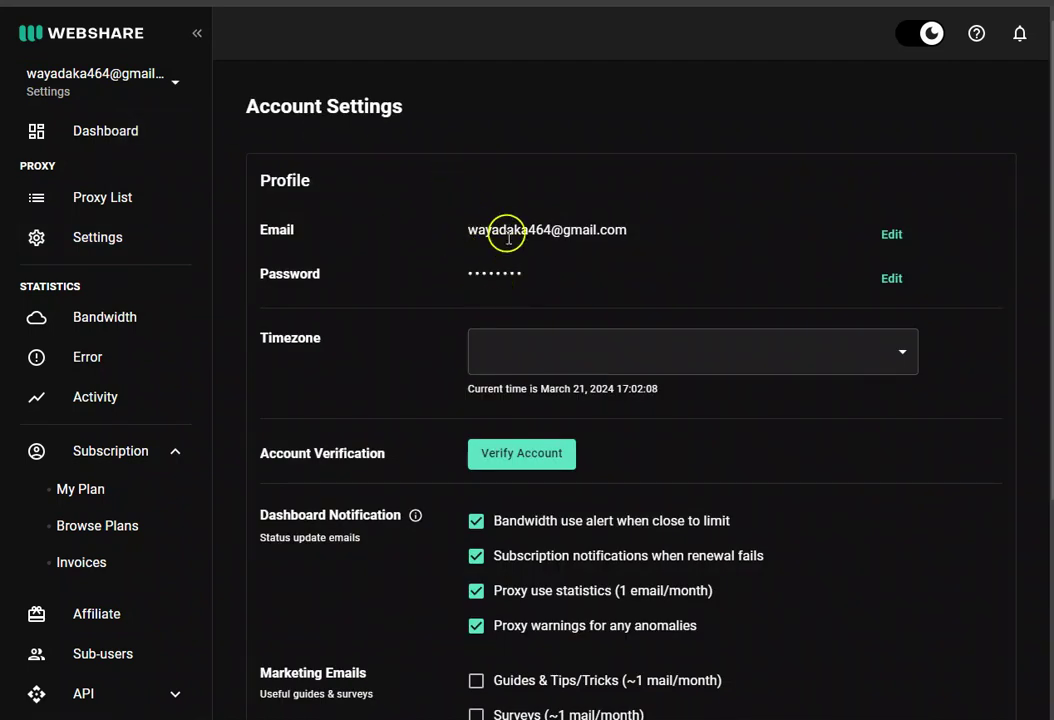
Review the subscription's billing cycle, renewal date and price in the account settings
scroll(445, 373, down, 3)
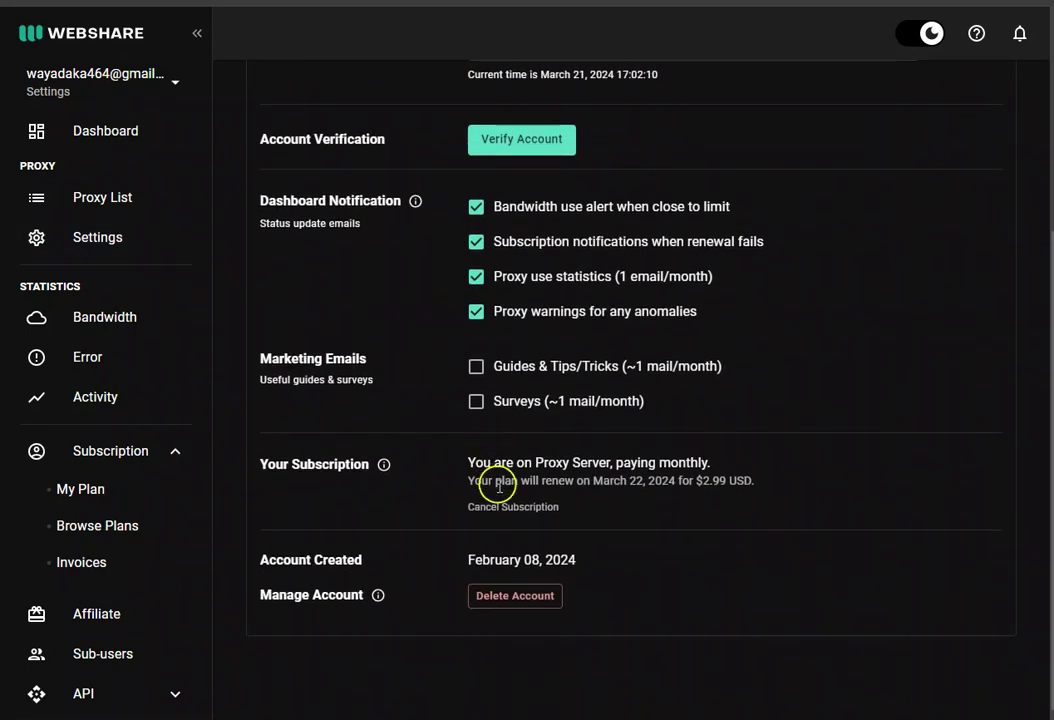
drag(535, 463, 498, 480)
click(729, 475)
click(496, 479)
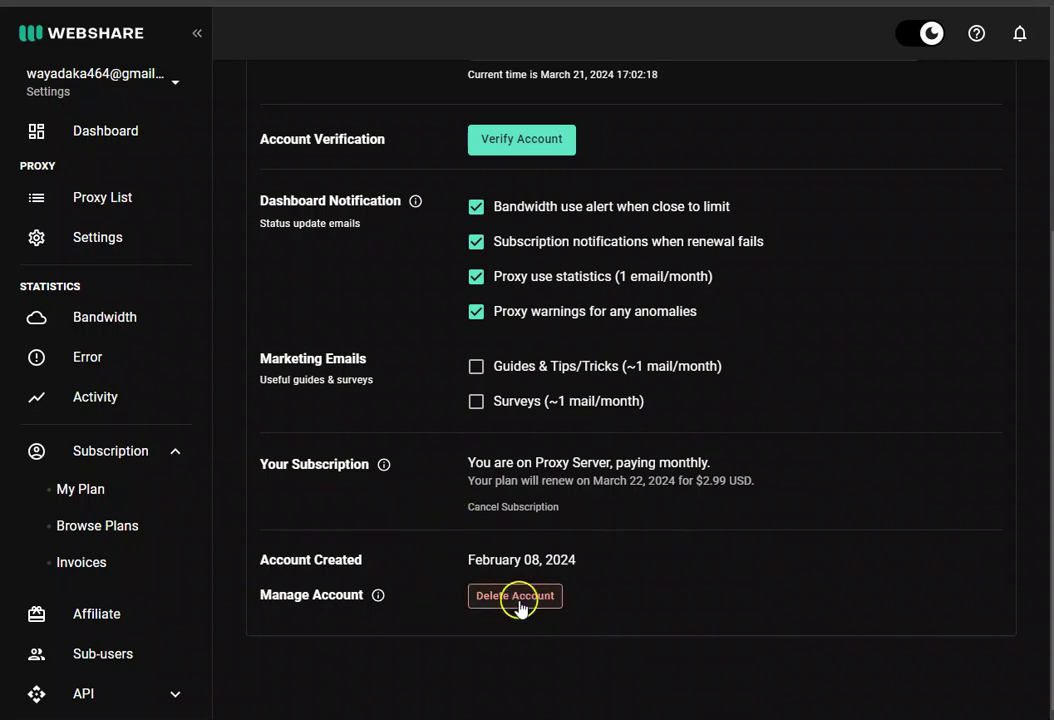
Open the account verification page from the account settings and review the benefits of ID verification
scroll(447, 489, up, 2)
scroll(388, 483, up, 2)
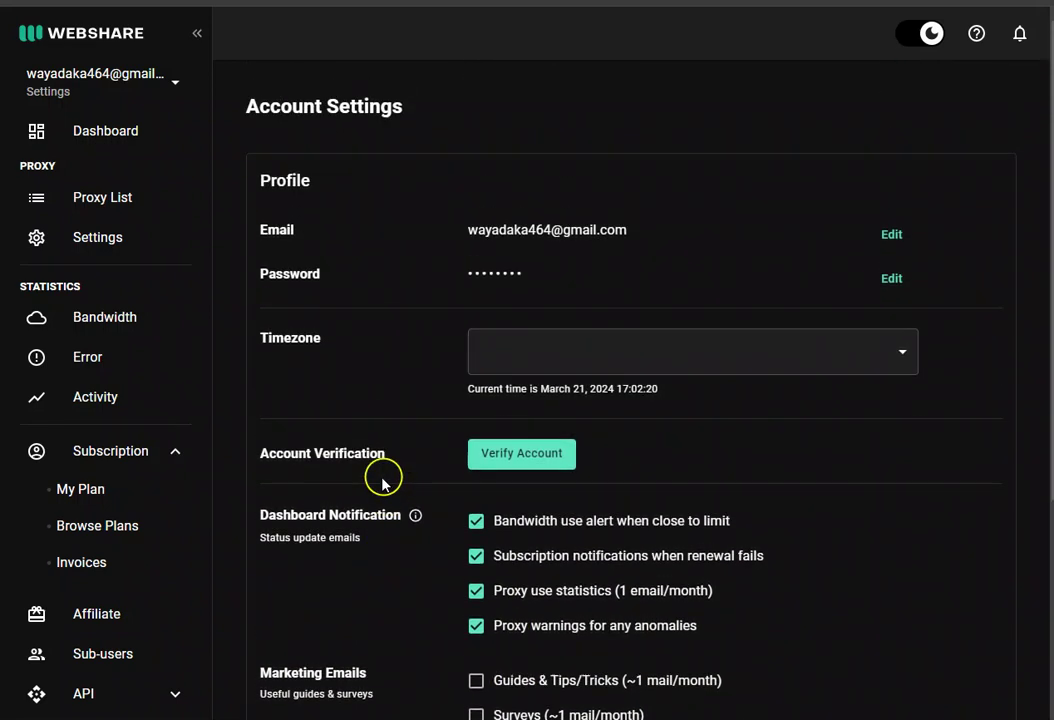
click(547, 458)
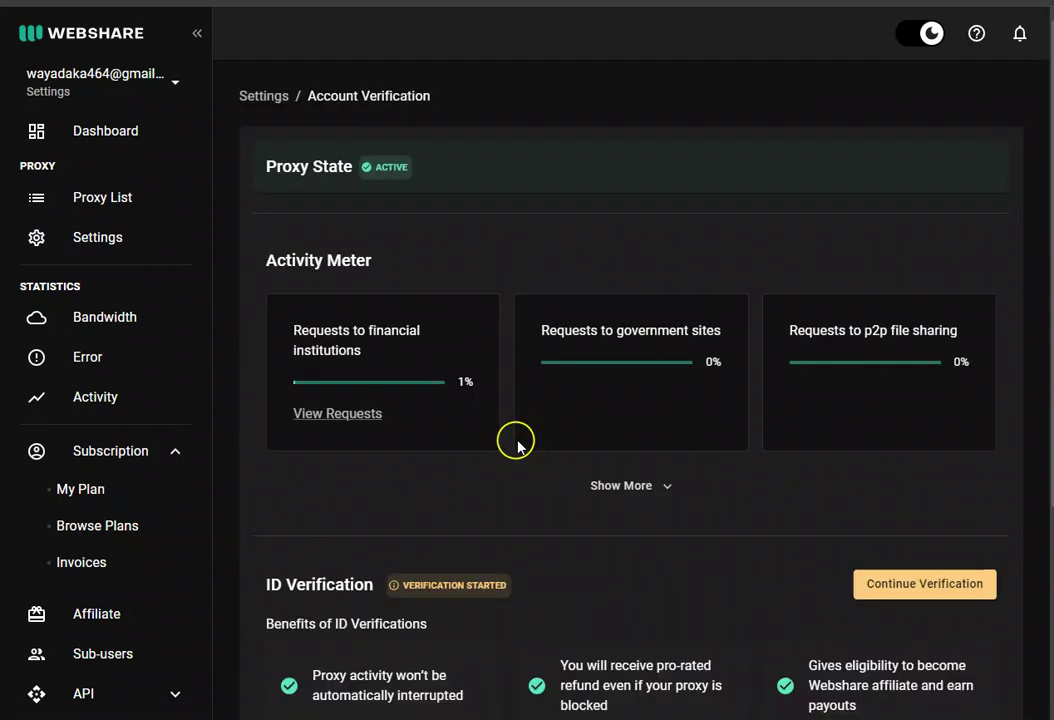
scroll(515, 440, down, 3)
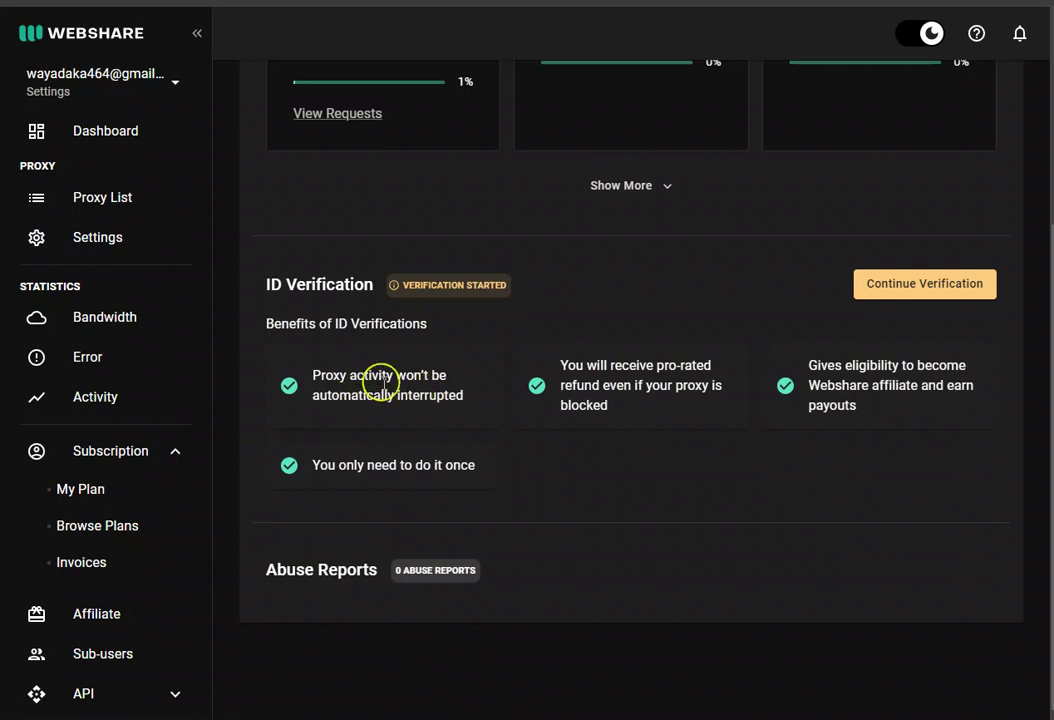
triple_click(384, 385)
click(450, 395)
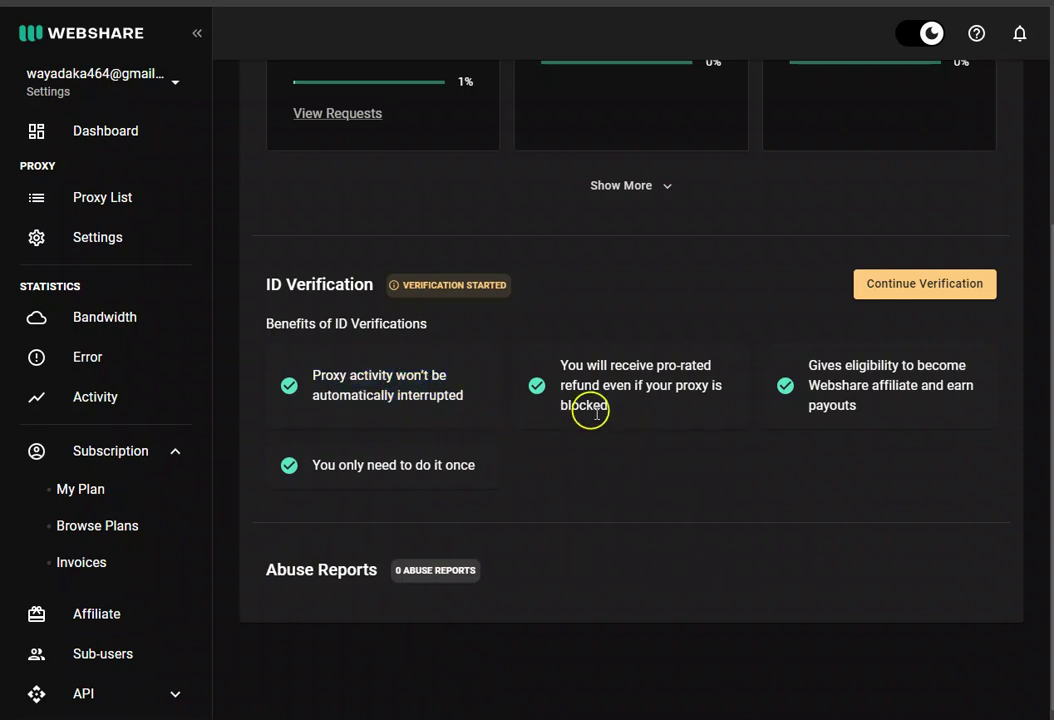
drag(628, 416, 608, 404)
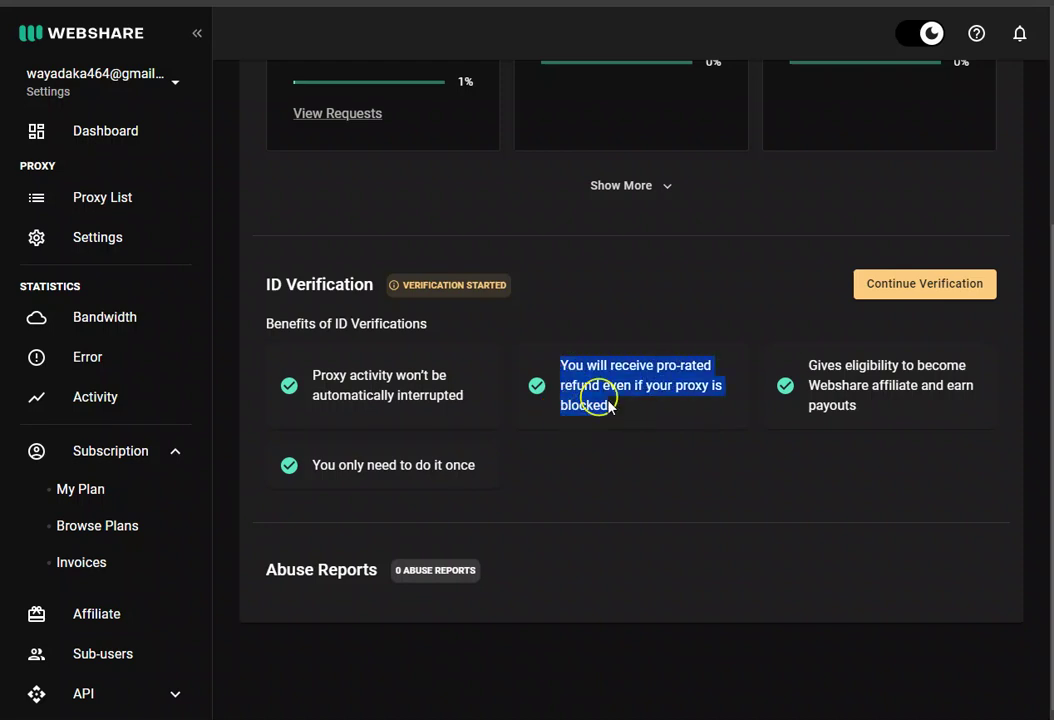
double_click(306, 286)
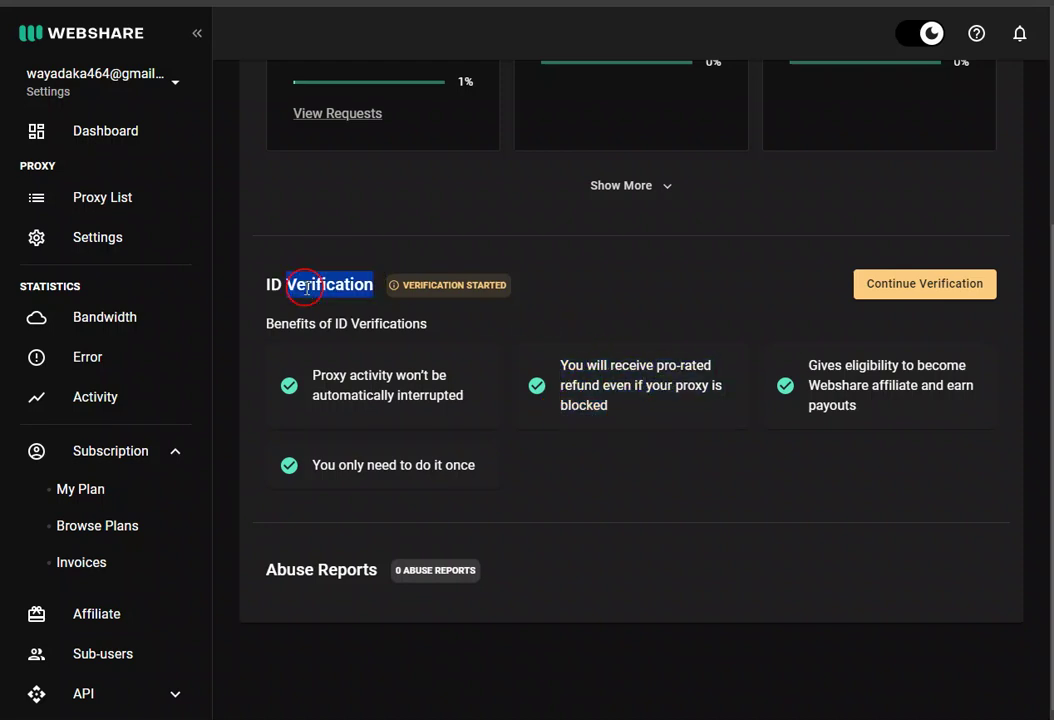
click(965, 278)
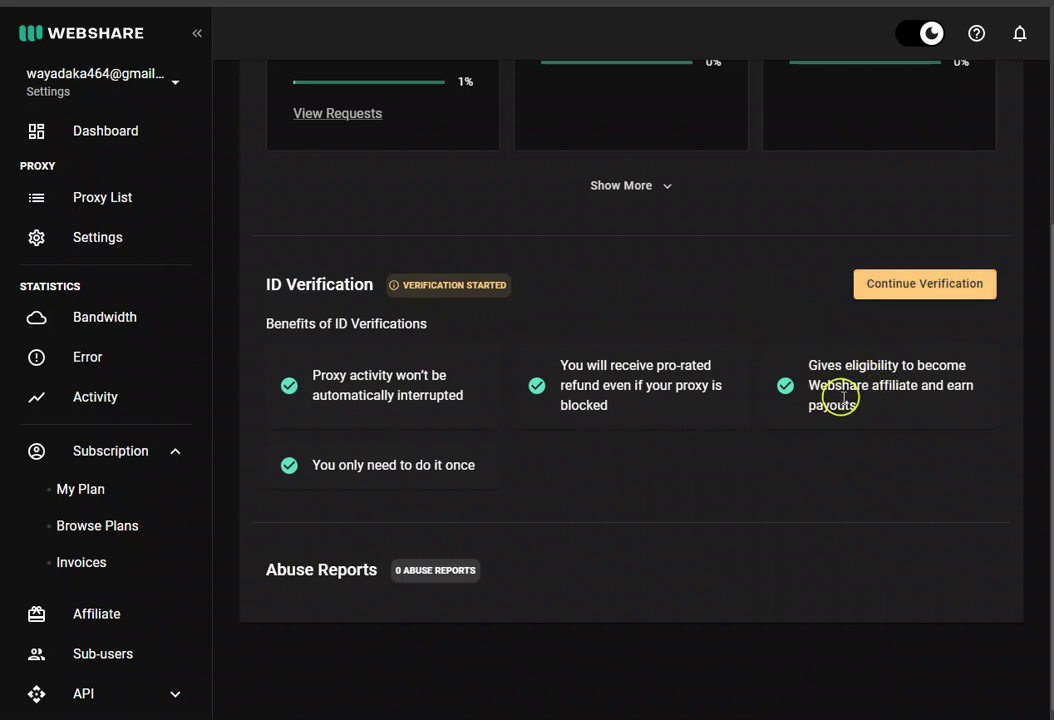
Expand the activity meter to show all request categories and review them down to the abuse reports
scroll(487, 546, up, 2)
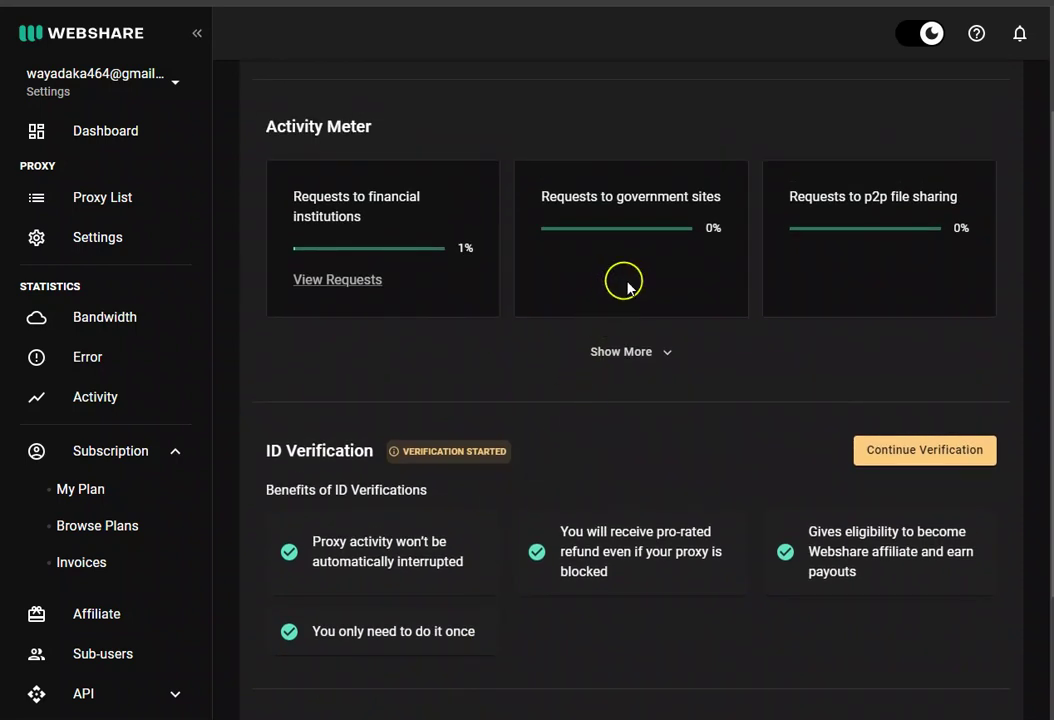
click(636, 352)
scroll(570, 458, down, 2)
scroll(570, 460, down, 6)
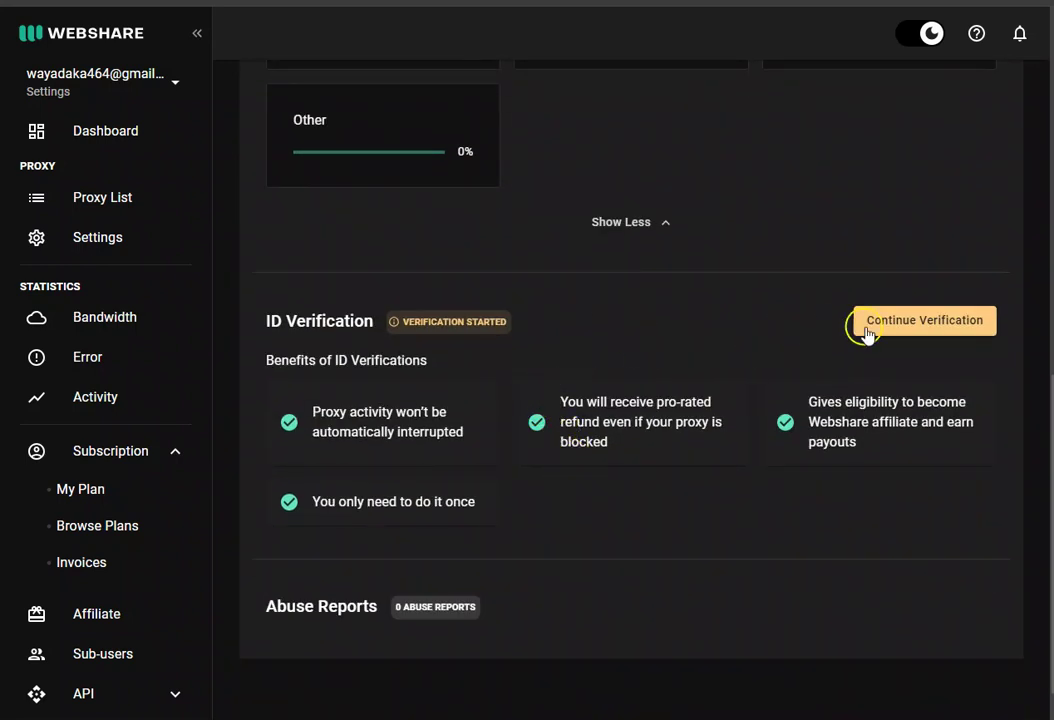
Continue the ID verification, copy its link for use on another device to the clipboard and close the verification dialog
click(893, 324)
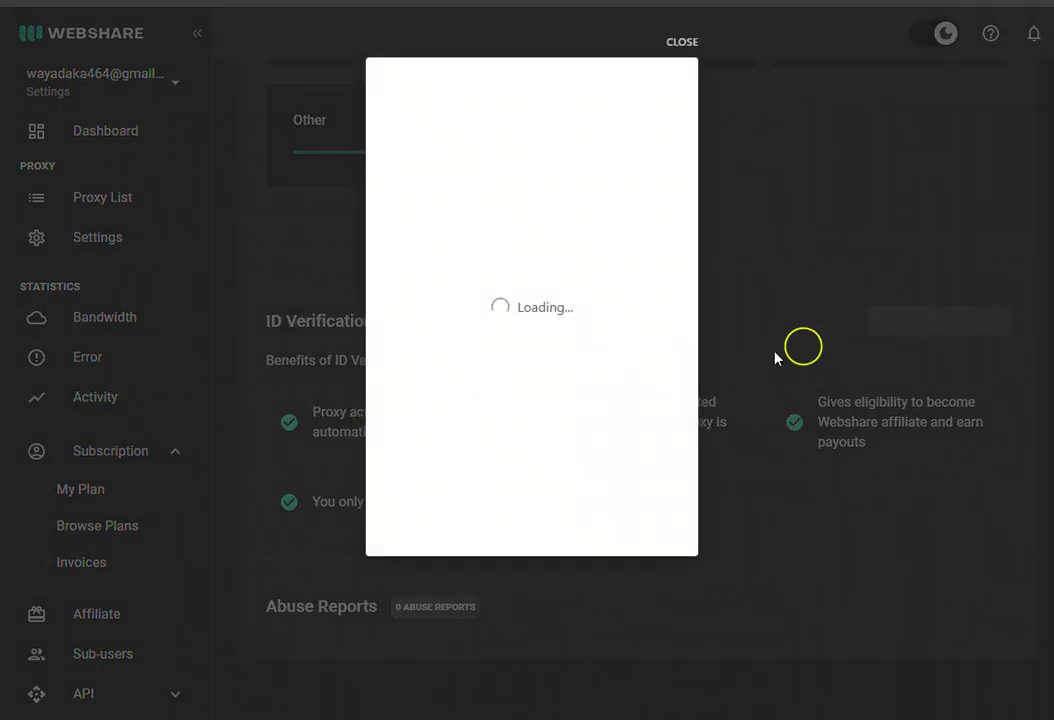
click(565, 478)
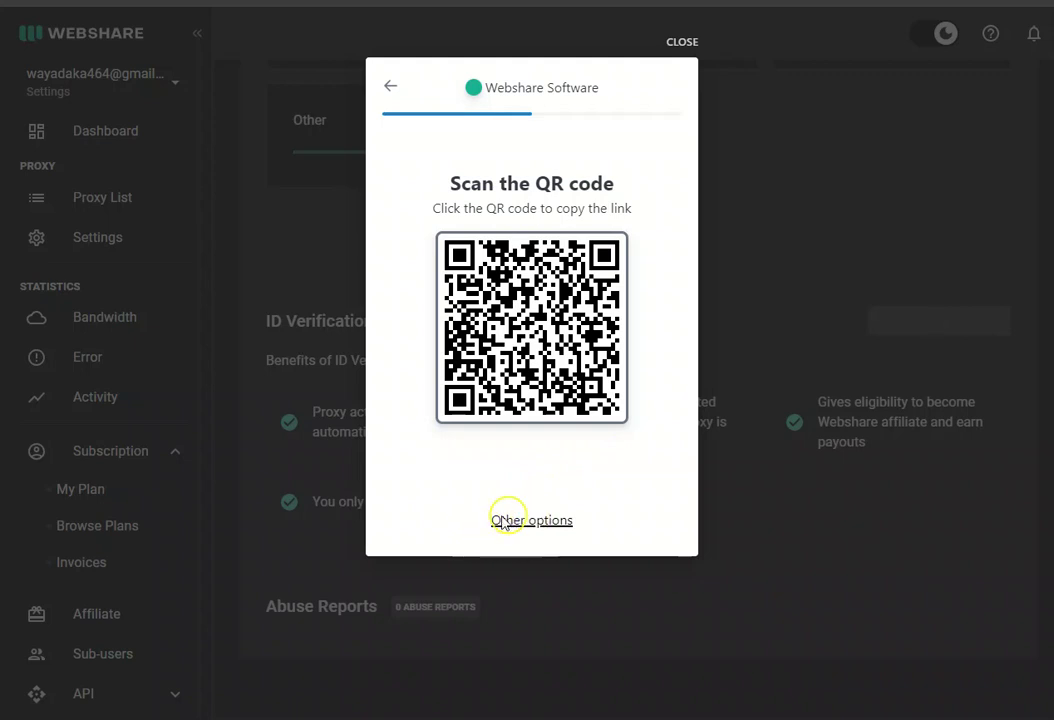
click(505, 520)
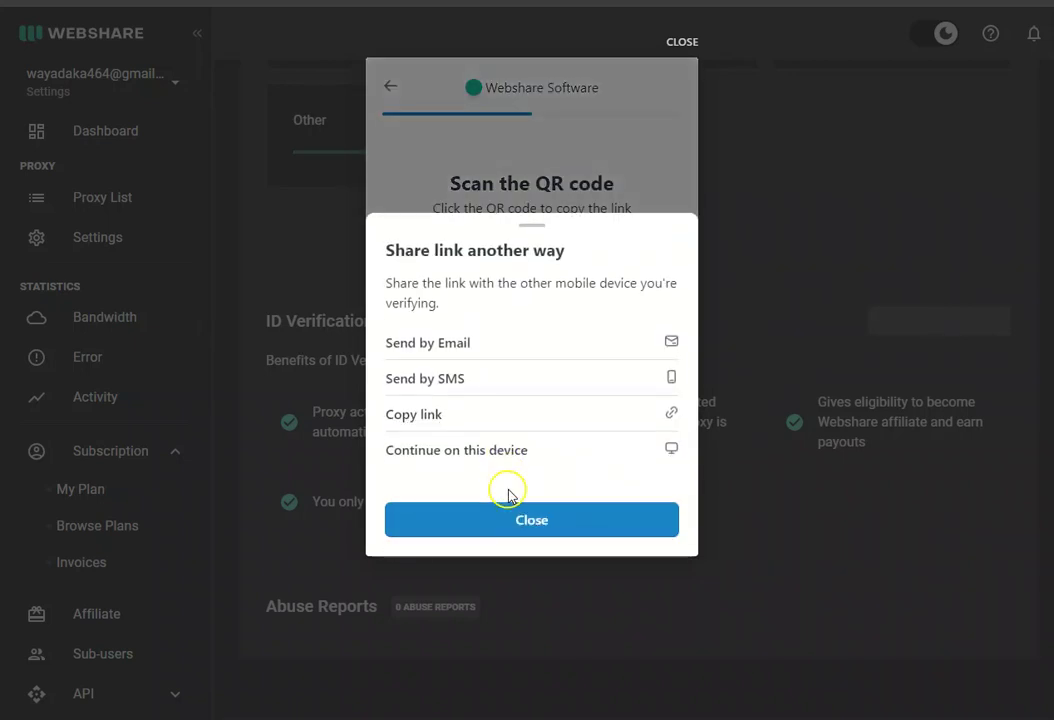
click(468, 425)
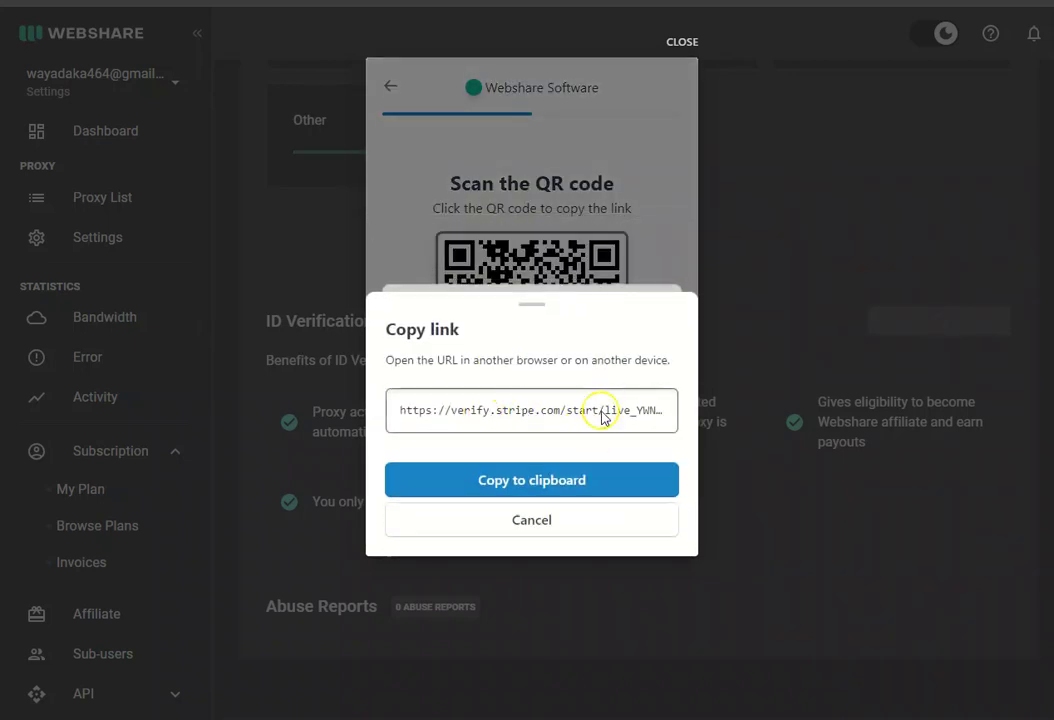
click(548, 479)
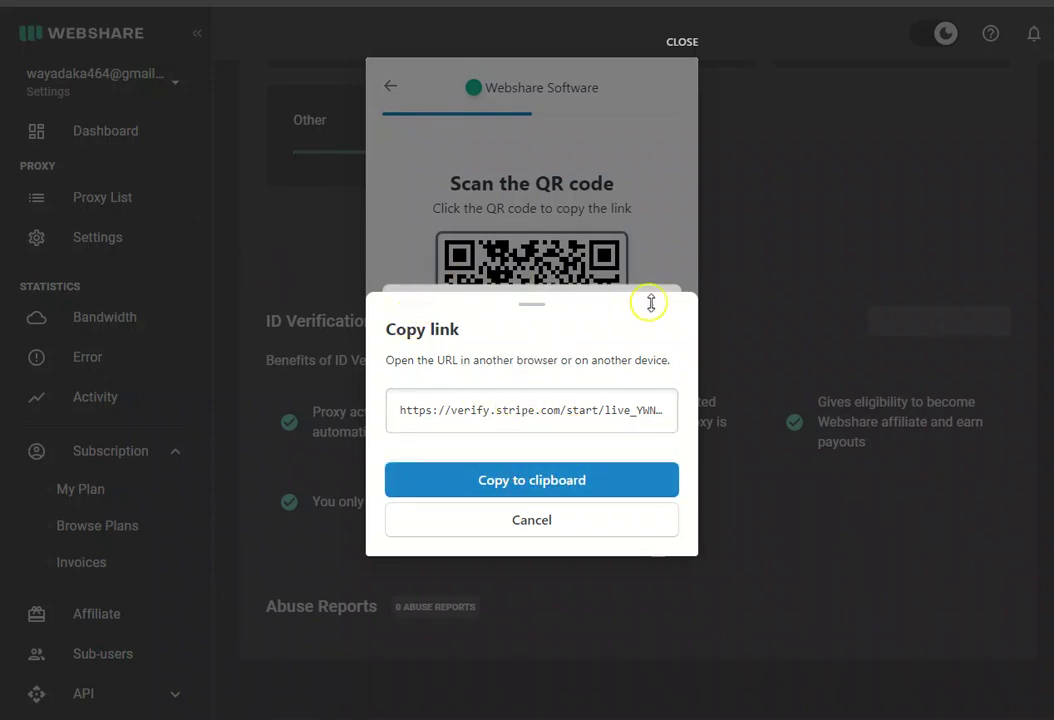
click(849, 254)
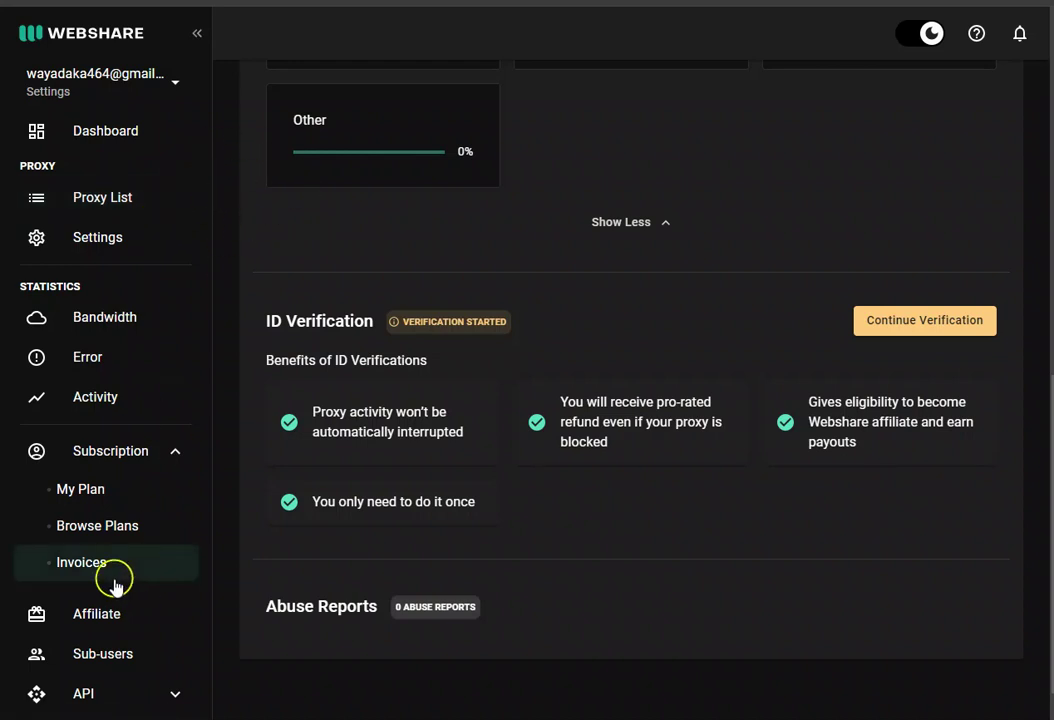
Browse the plans and take the Premium Proxy server plan at $2.99 per month to checkout without any high performance features
scroll(118, 568, down, 1)
scroll(98, 590, up, 1)
scroll(105, 490, down, 1)
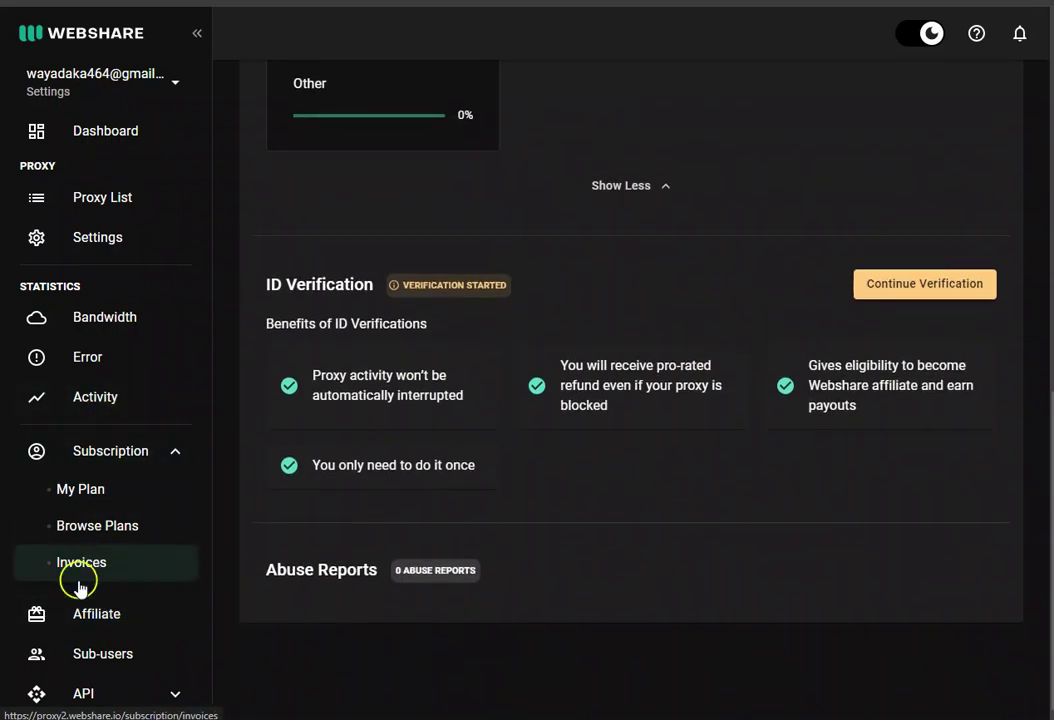
click(68, 527)
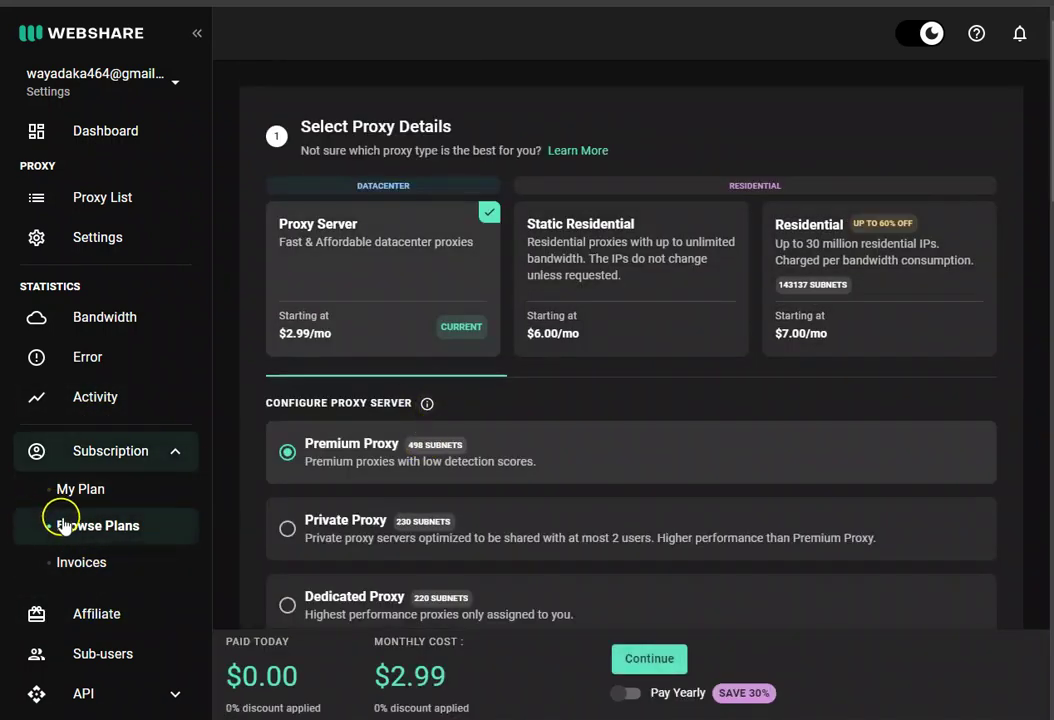
click(646, 661)
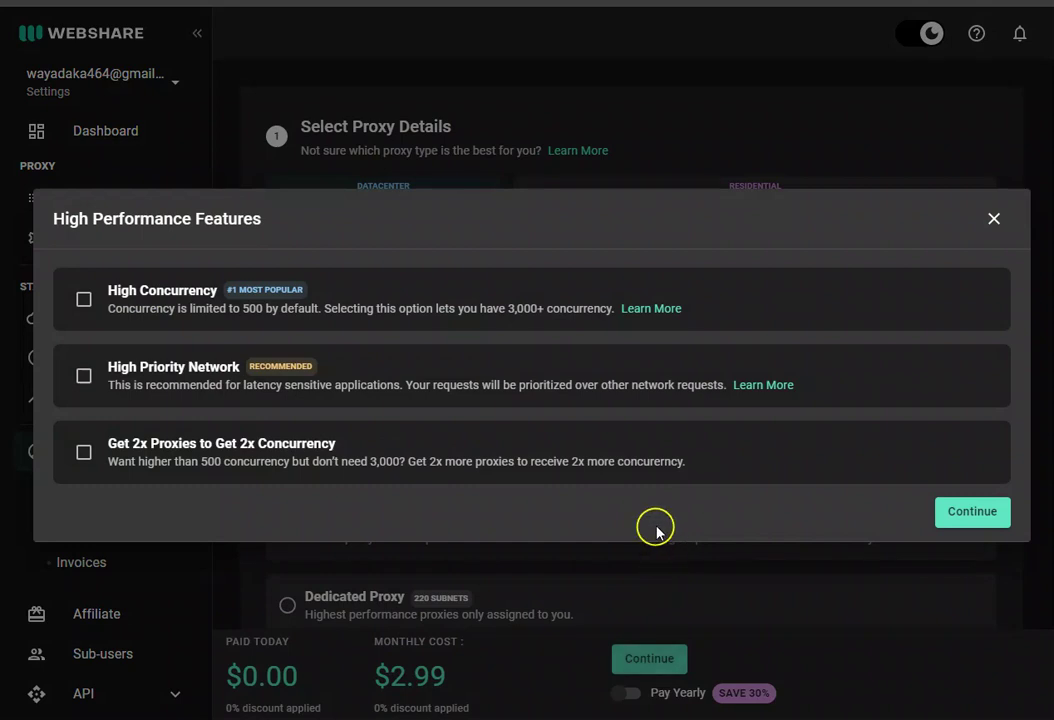
click(962, 509)
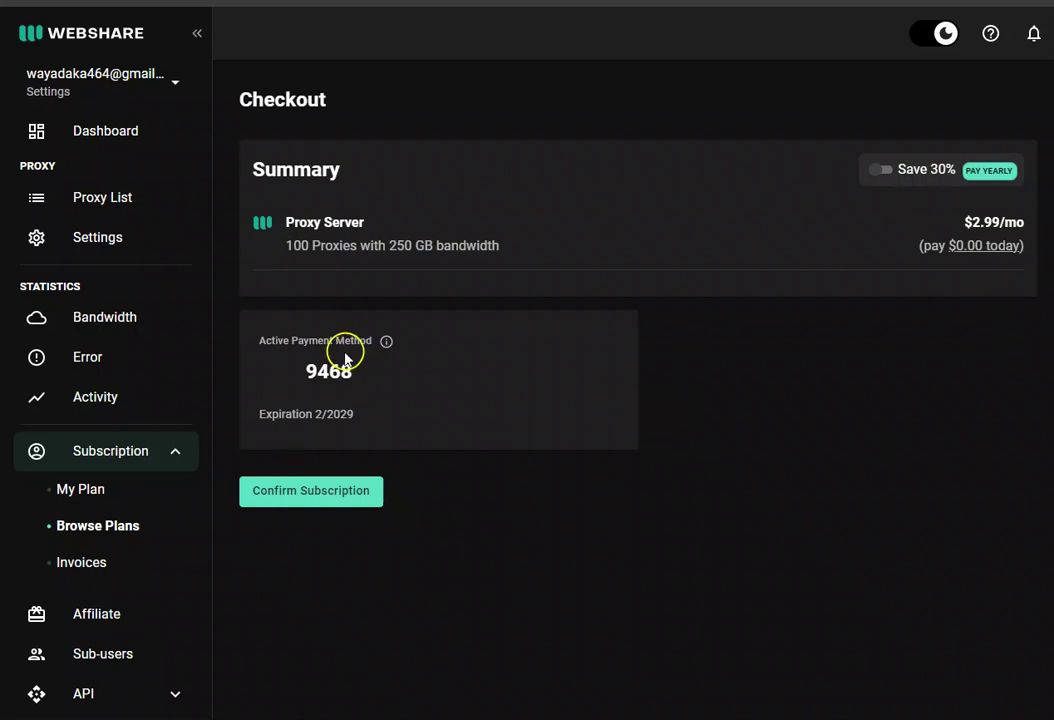
Check the active payment method on the checkout page without confirming the subscription
drag(292, 369, 365, 380)
click(486, 402)
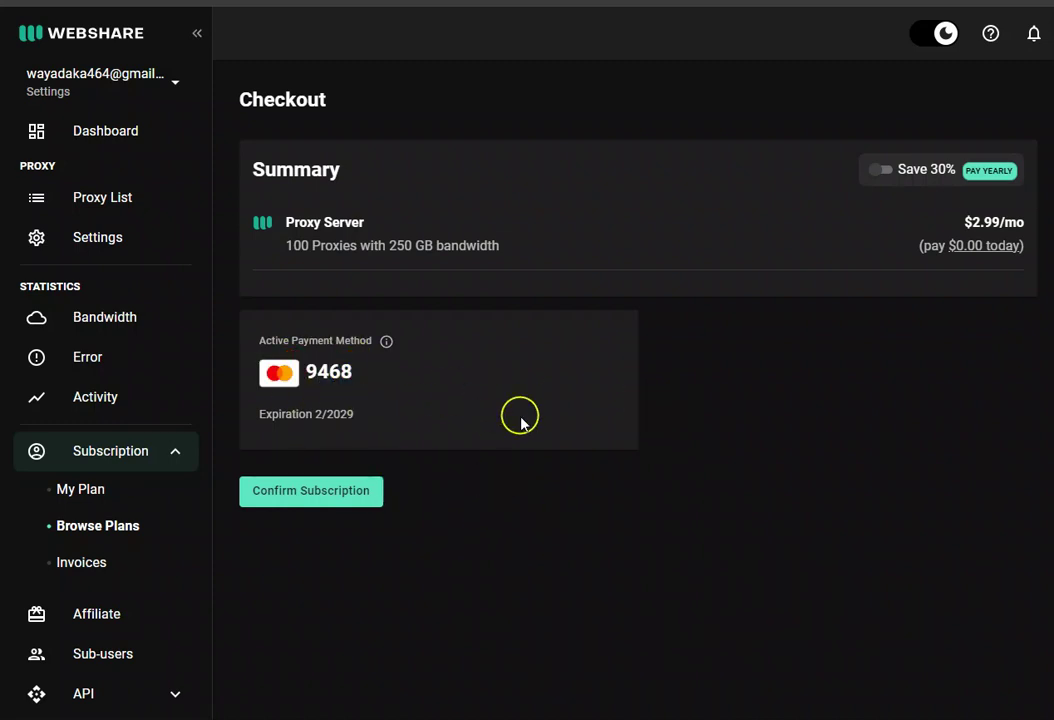
triple_click(345, 373)
click(447, 379)
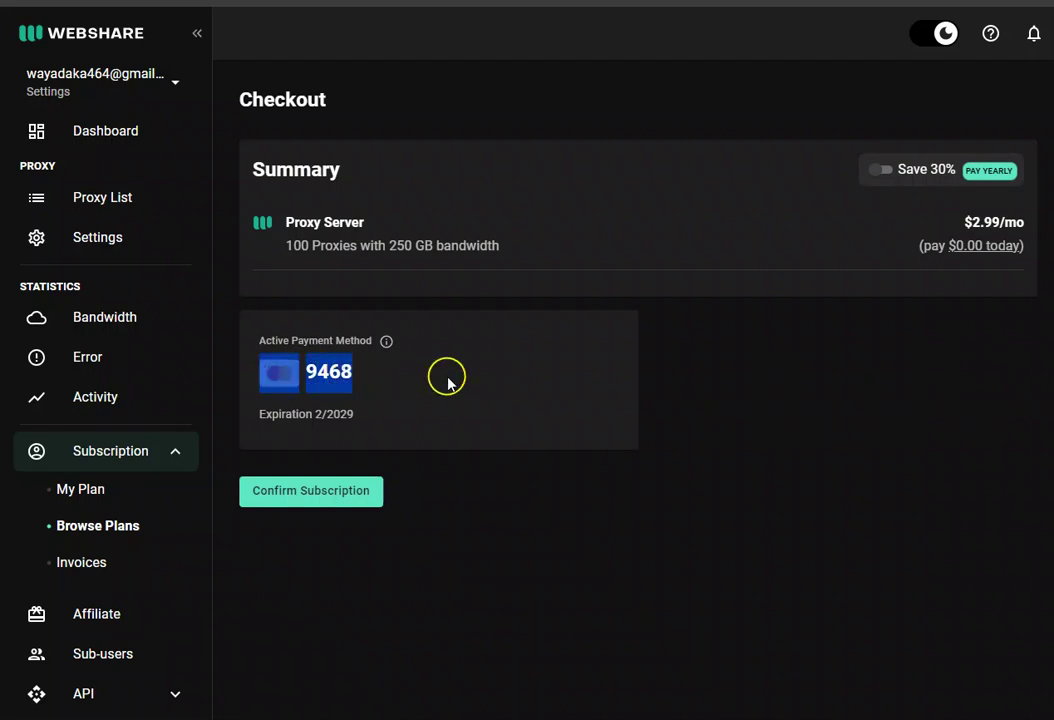